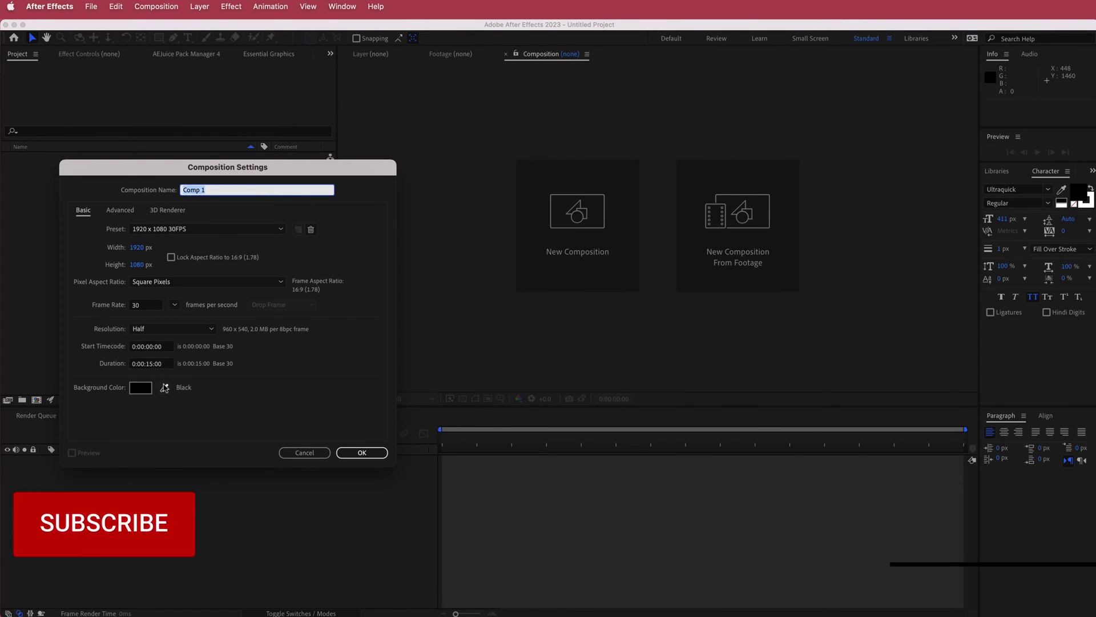
Accept the 1920×1080, 30 fps, 0:00:15:00 settings to create Comp 1.
{"action": "left_click", "coordinate": [381, 455]}
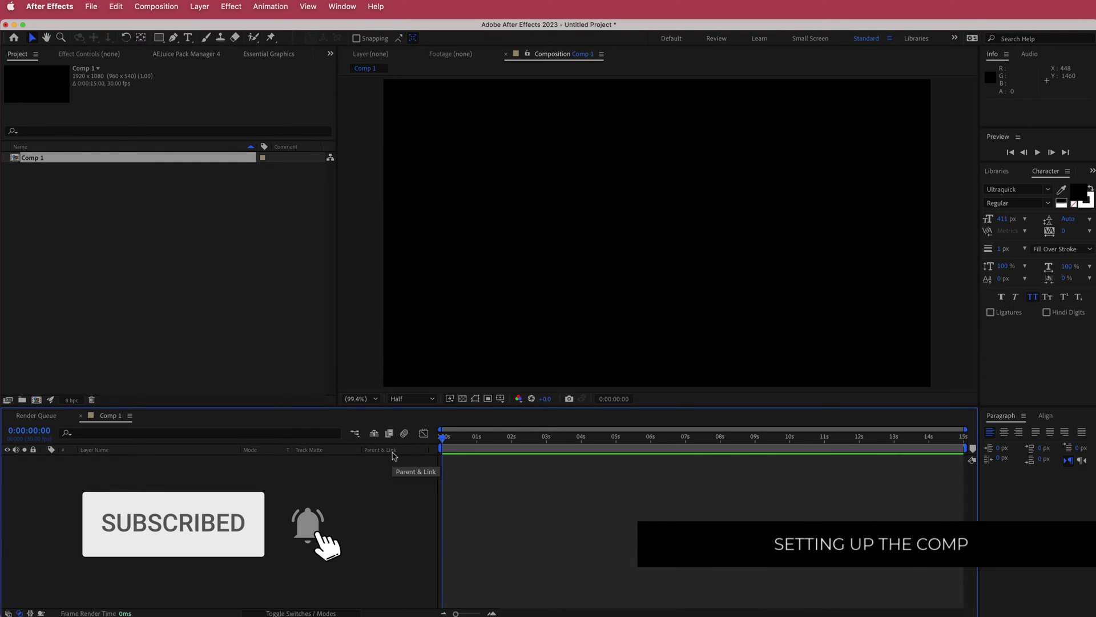
Add a new black solid layer named MIR to Comp 1.
{"action": "right_click", "coordinate": [328, 469]}
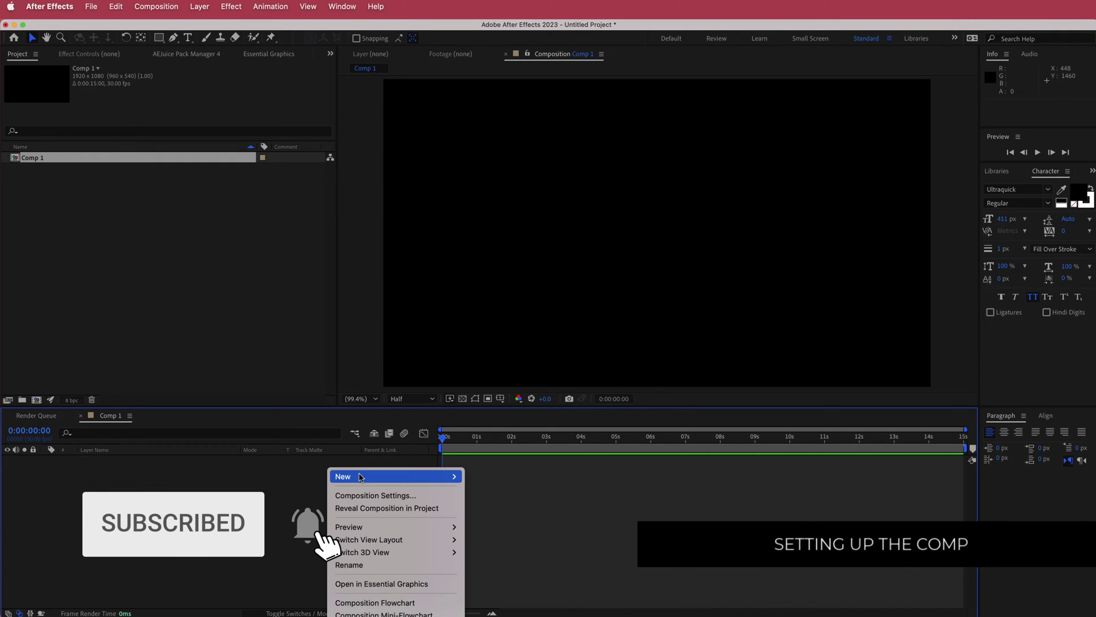
{"action": "mouse_move", "coordinate": [400, 476]}
{"action": "left_click", "coordinate": [523, 507]}
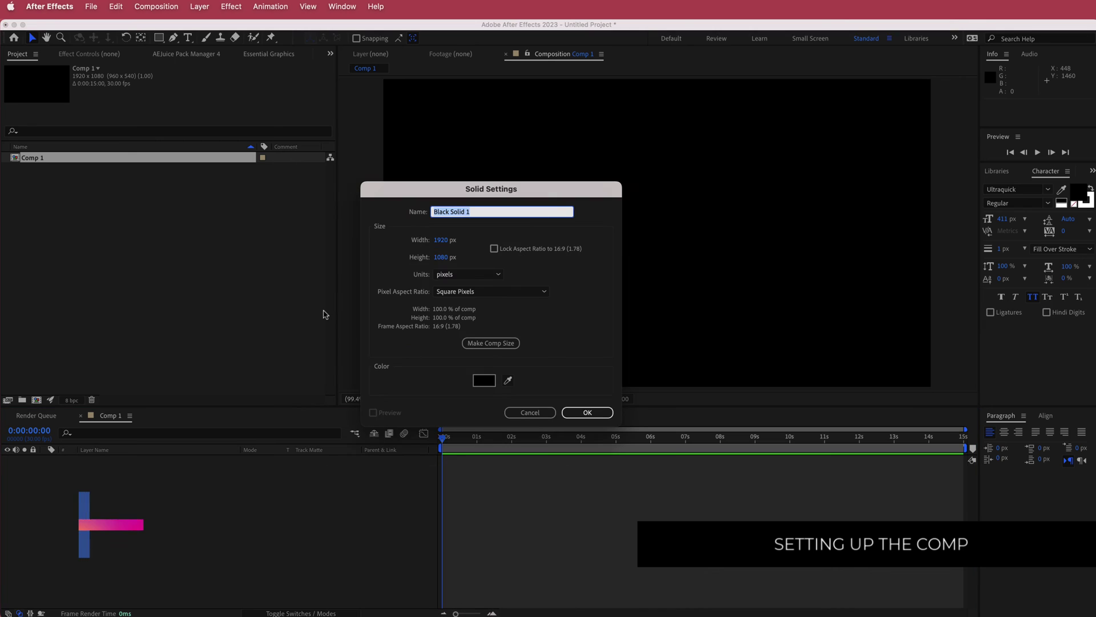
{"action": "type", "text": "MIR"}
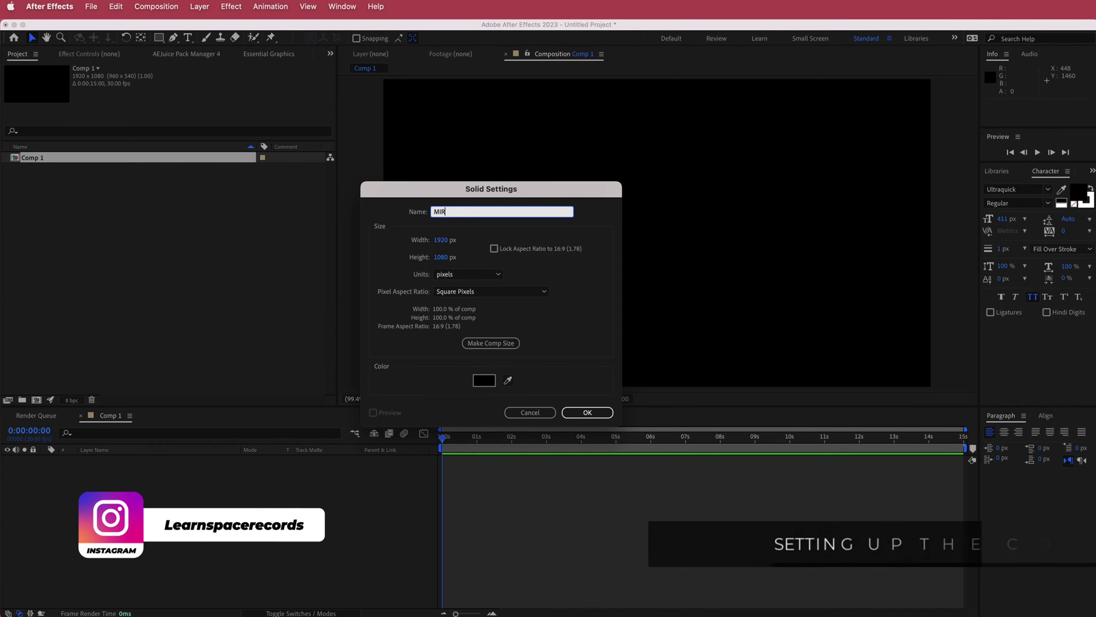
{"action": "key", "text": "Return"}
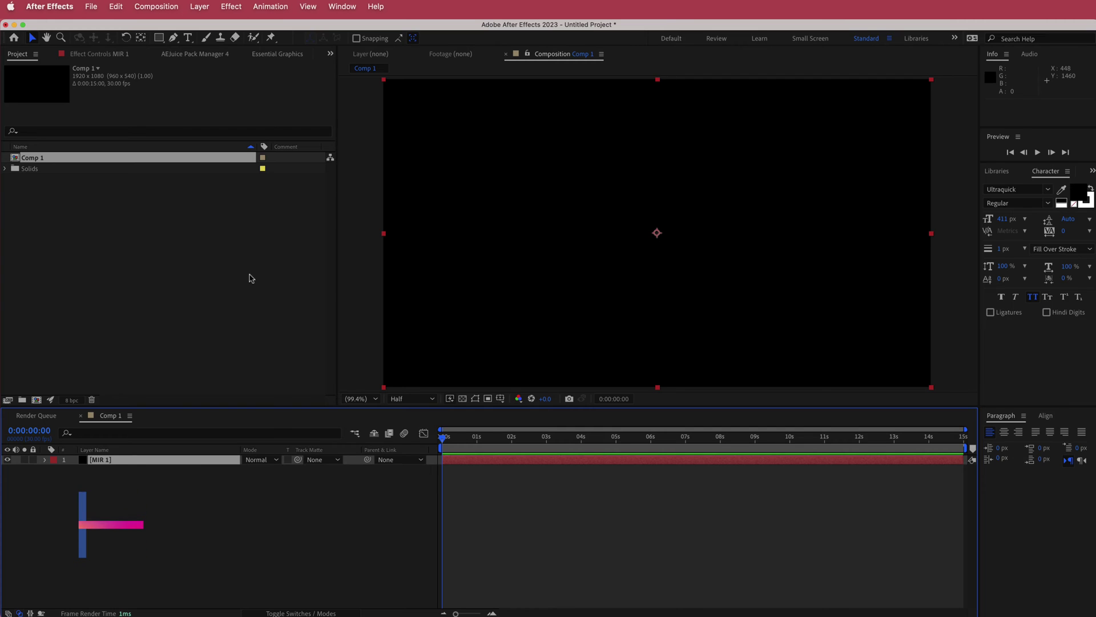
Apply the Trapcode Mir 3 effect to the solid via quick effect search.
{"action": "key", "text": "ctrl+space"}
{"action": "type", "text": "mir"}
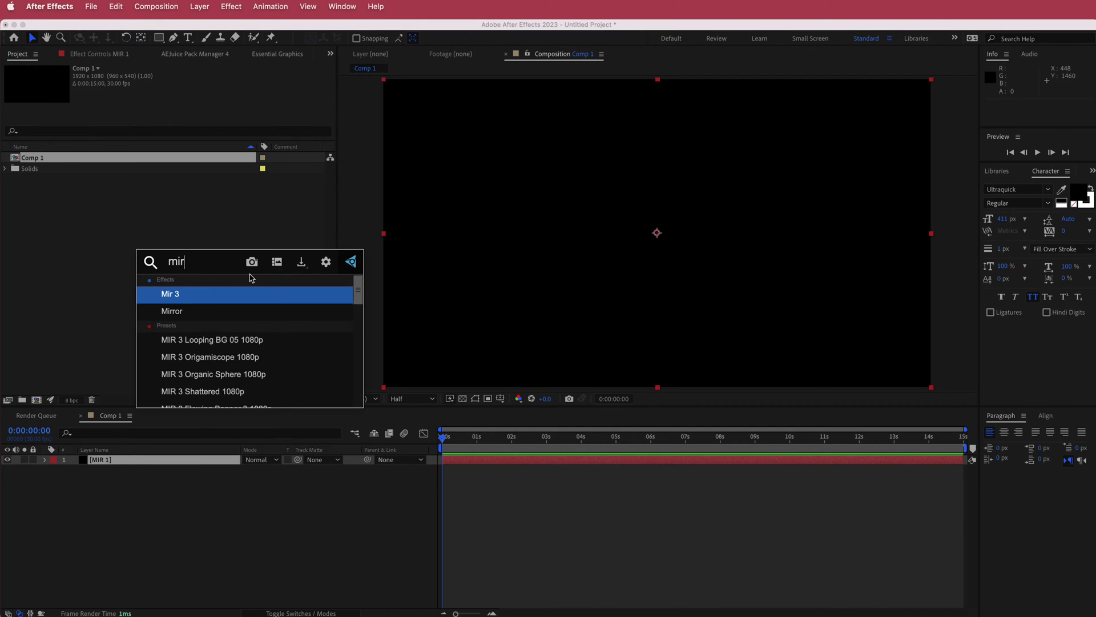
{"action": "left_click", "coordinate": [226, 299]}
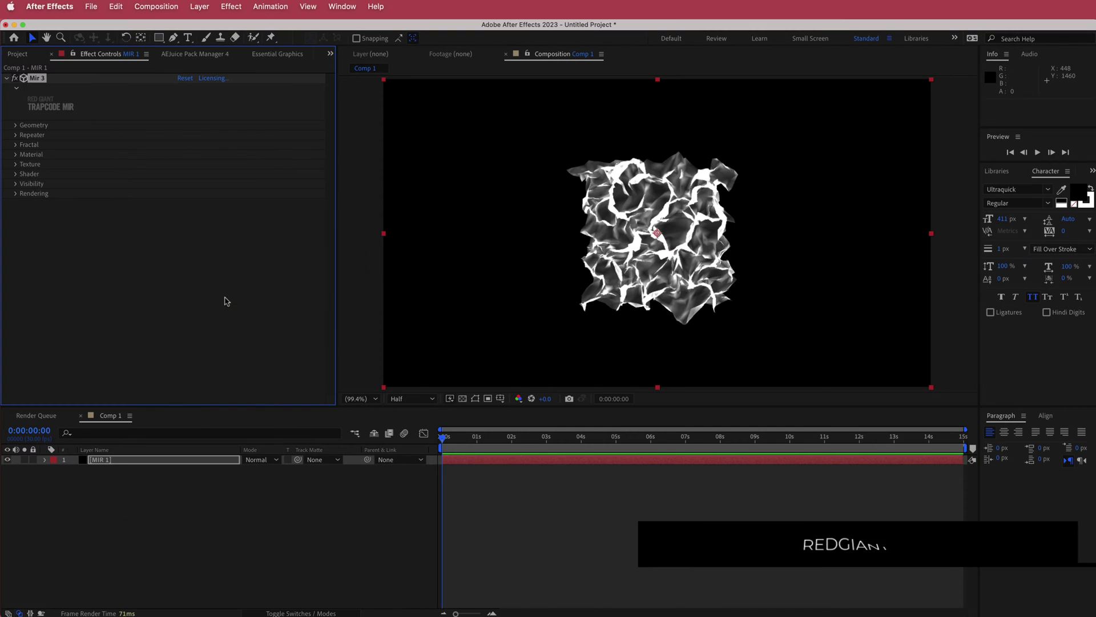
Switch Mir 3 Geometry Size to XYZ Individual with Size X and Size Y at 3700.
{"action": "left_click", "coordinate": [16, 125]}
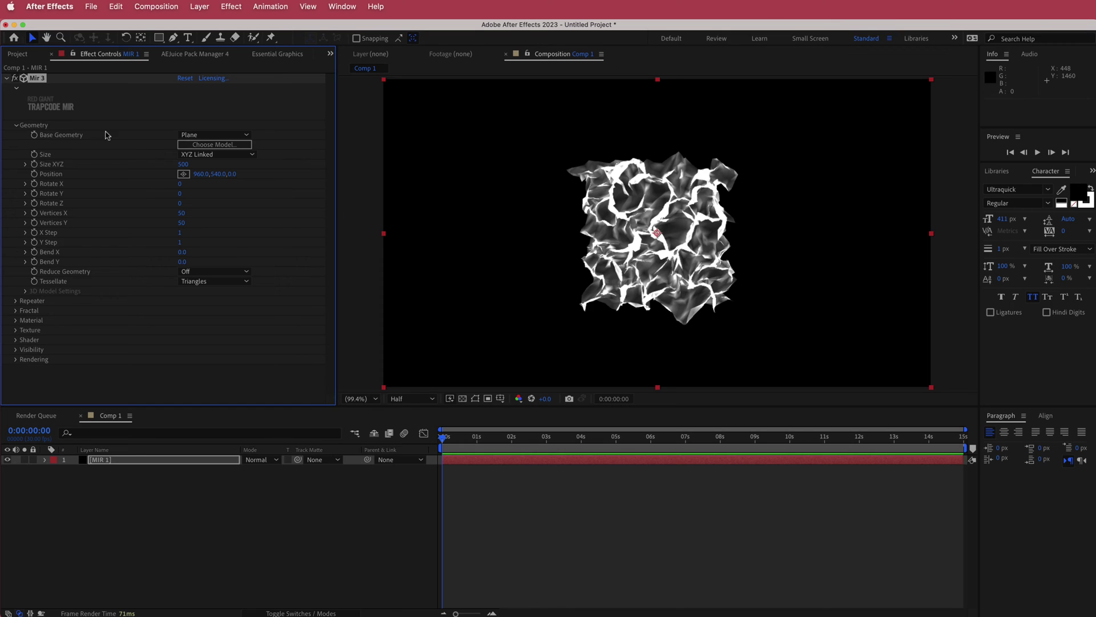
{"action": "left_click", "coordinate": [207, 154]}
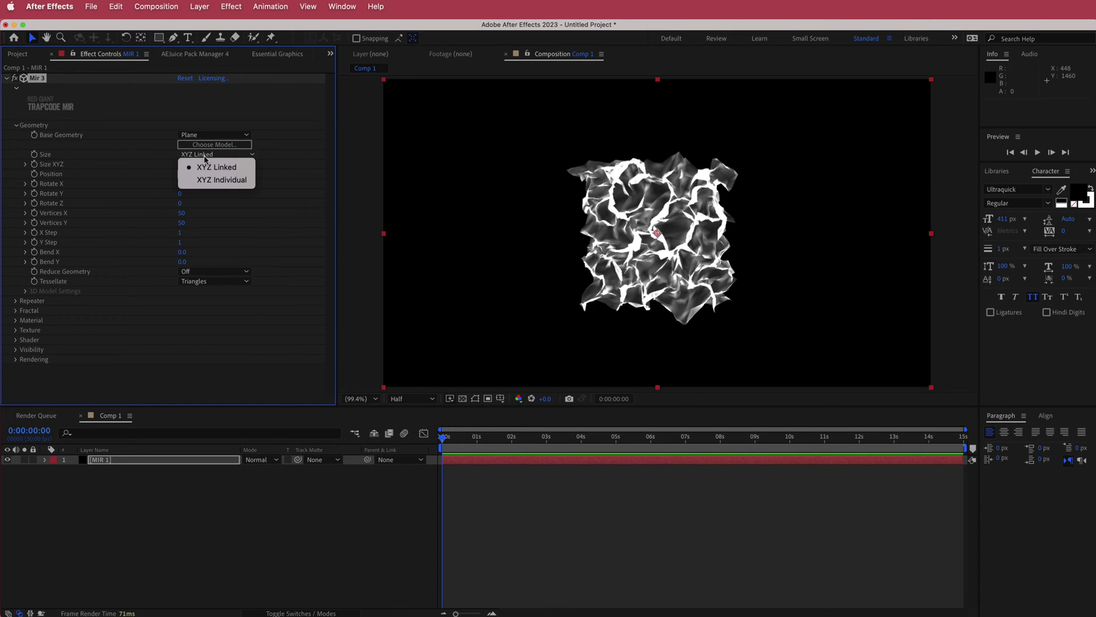
{"action": "left_click", "coordinate": [217, 182]}
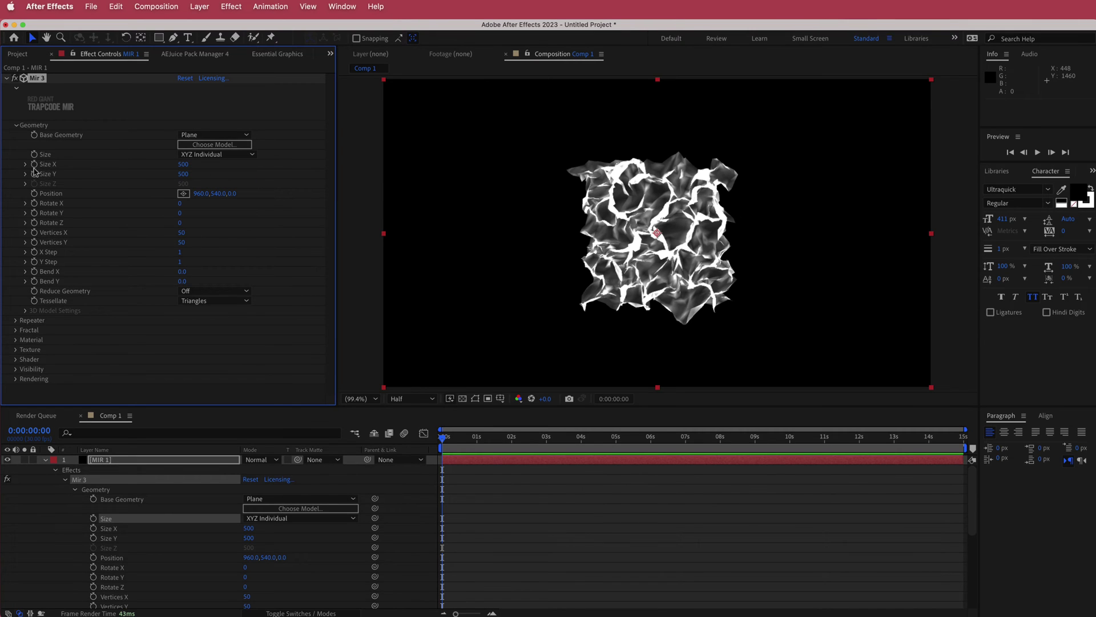
{"action": "left_click", "coordinate": [184, 165]}
{"action": "type", "text": "3700"}
{"action": "key", "text": "Return"}
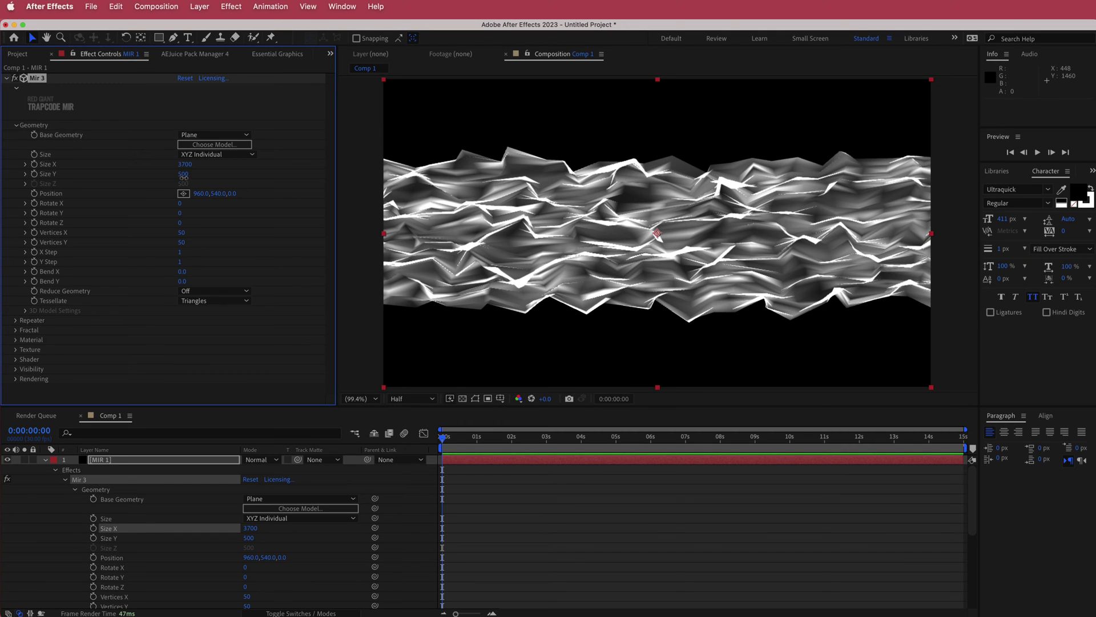
{"action": "left_click", "coordinate": [184, 175]}
{"action": "type", "text": "3700"}
{"action": "key", "text": "Return"}
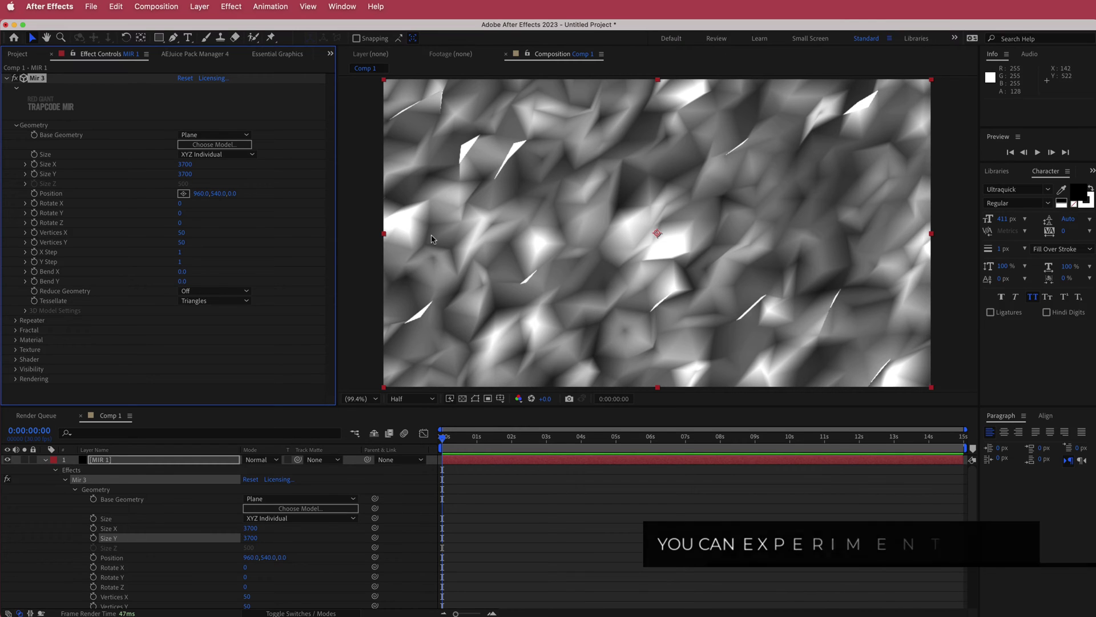
Give Mir 3's Rotate Y the expression time*4 and scrub ahead to check rotation.
{"action": "left_click", "coordinate": [35, 214], "text": "alt"}
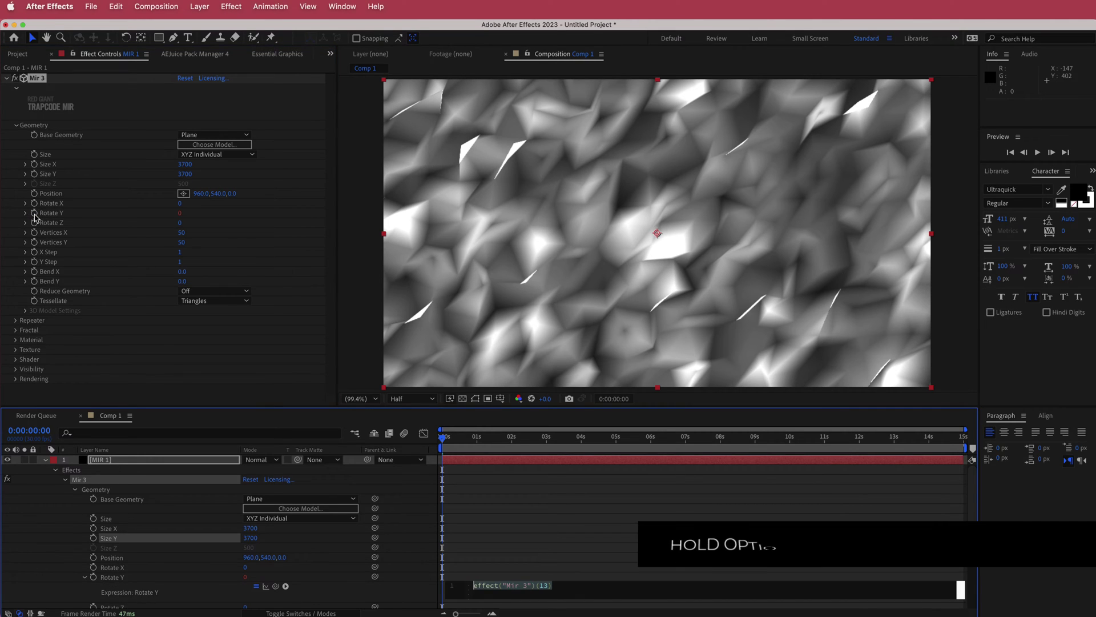
{"action": "type", "text": "time*4"}
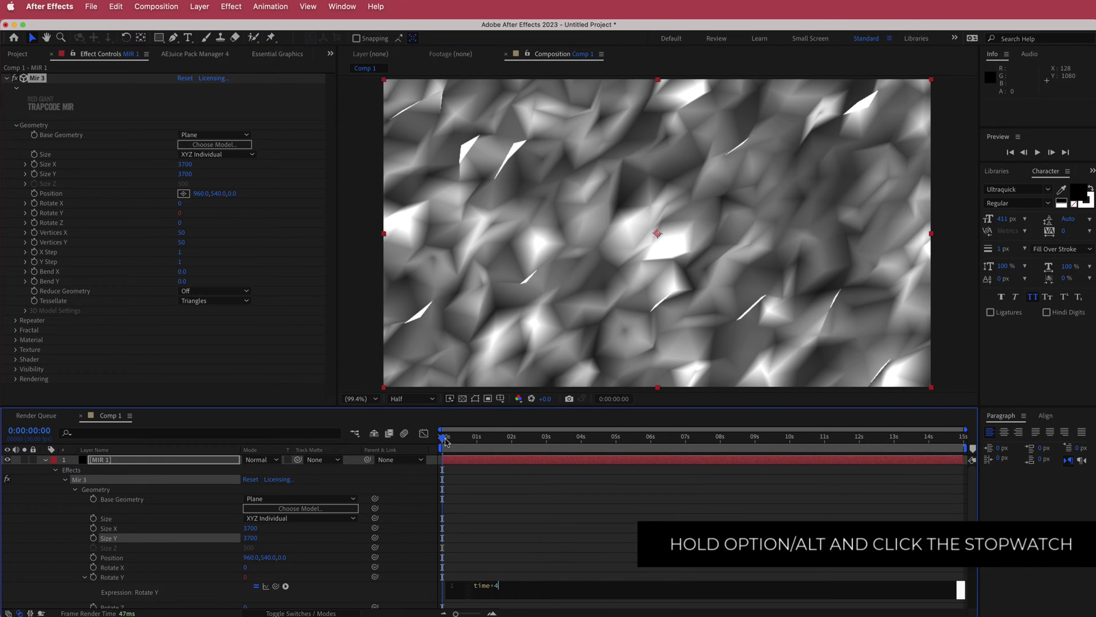
{"action": "mouse_move", "coordinate": [445, 440]}
{"action": "left_mouse_down"}
{"action": "mouse_move", "coordinate": [891, 449]}
{"action": "mouse_move", "coordinate": [442, 437]}
{"action": "left_mouse_up"}
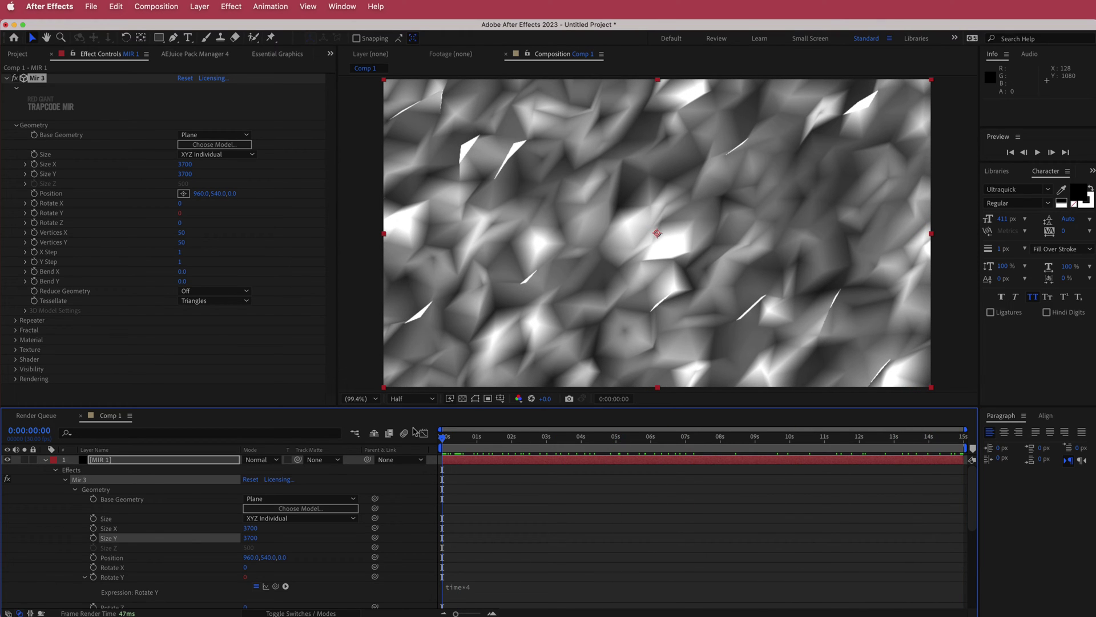
Set Vertices X and Vertices Y to 20.
{"action": "left_click", "coordinate": [183, 233]}
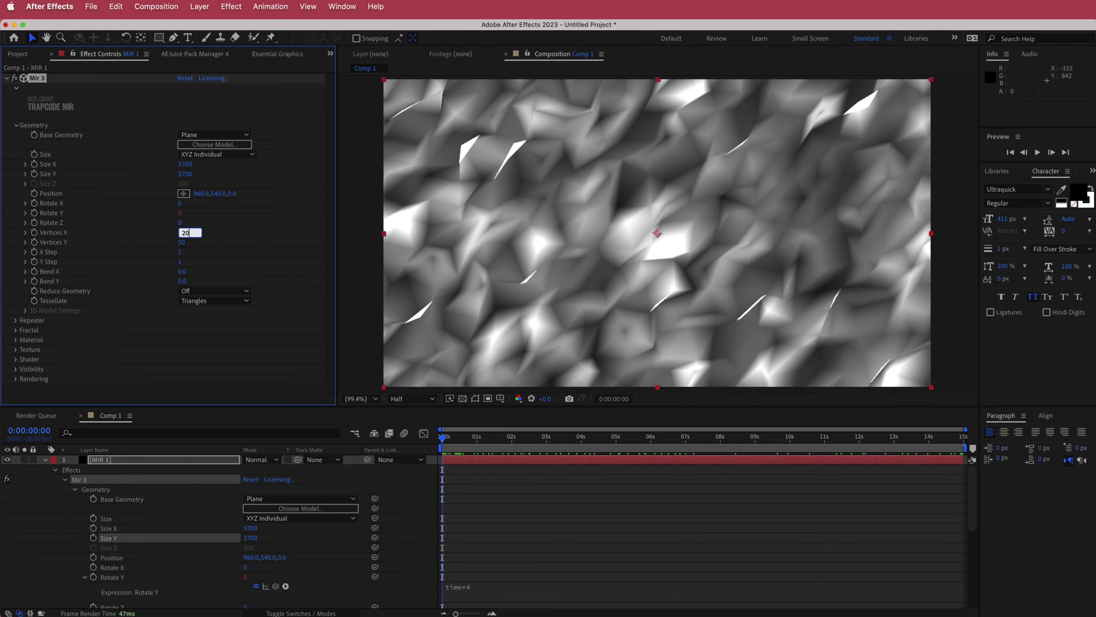
{"action": "key", "text": "Return"}
{"action": "left_click", "coordinate": [182, 242]}
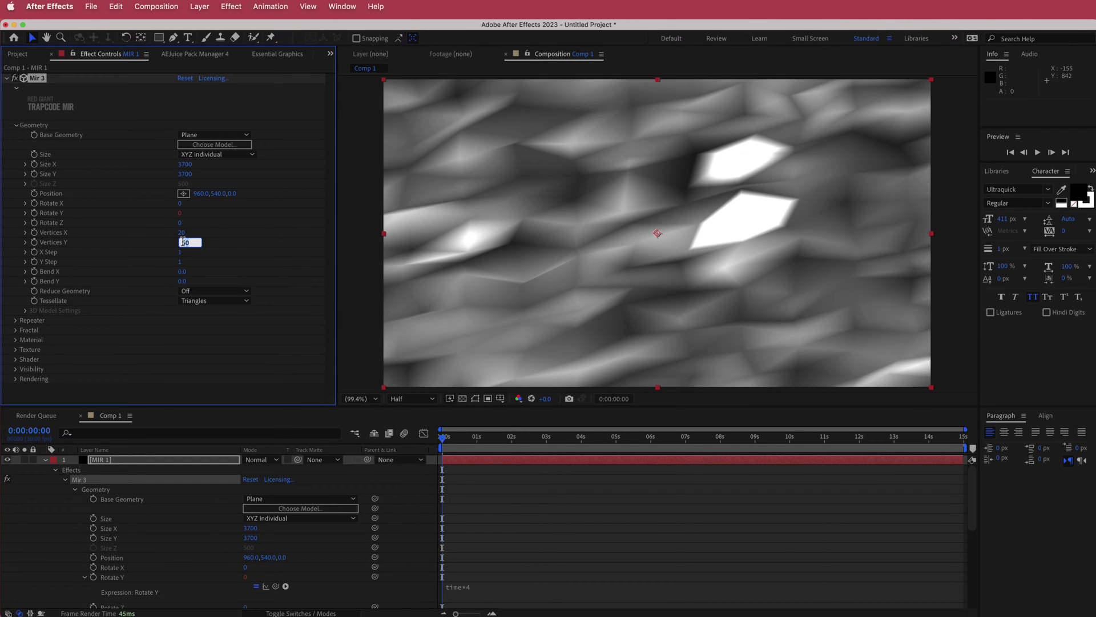
{"action": "key", "text": "Return"}
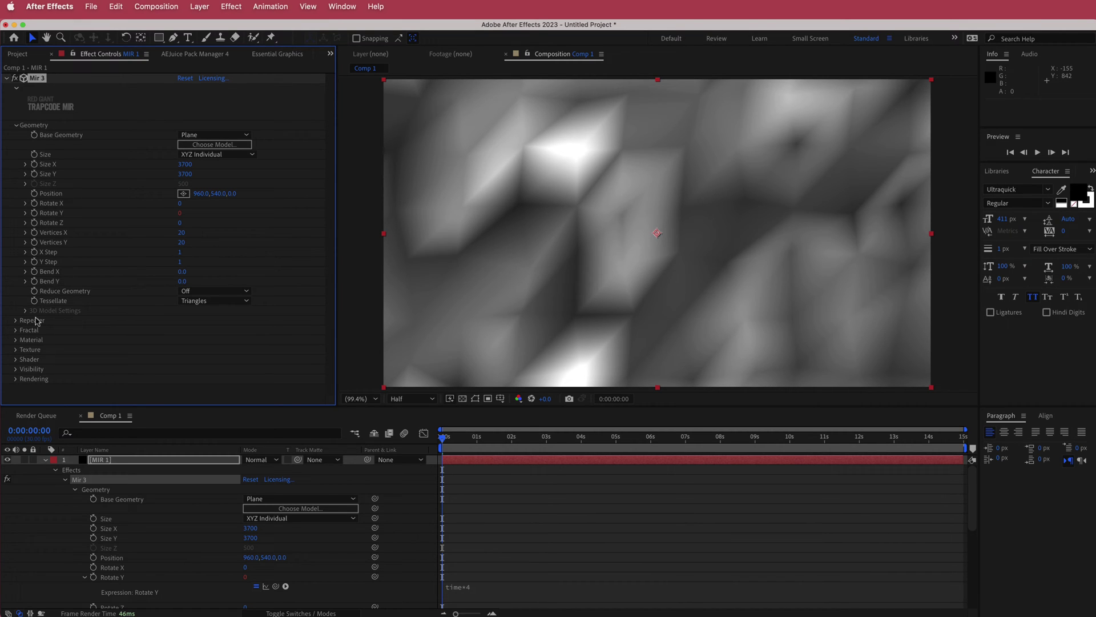
Set the Mir 3 Fractal Amplitude to 2500 and Frequency to 80.
{"action": "left_click", "coordinate": [15, 330]}
{"action": "scroll", "coordinate": [20, 334], "scroll_direction": "down", "scroll_amount": 5}
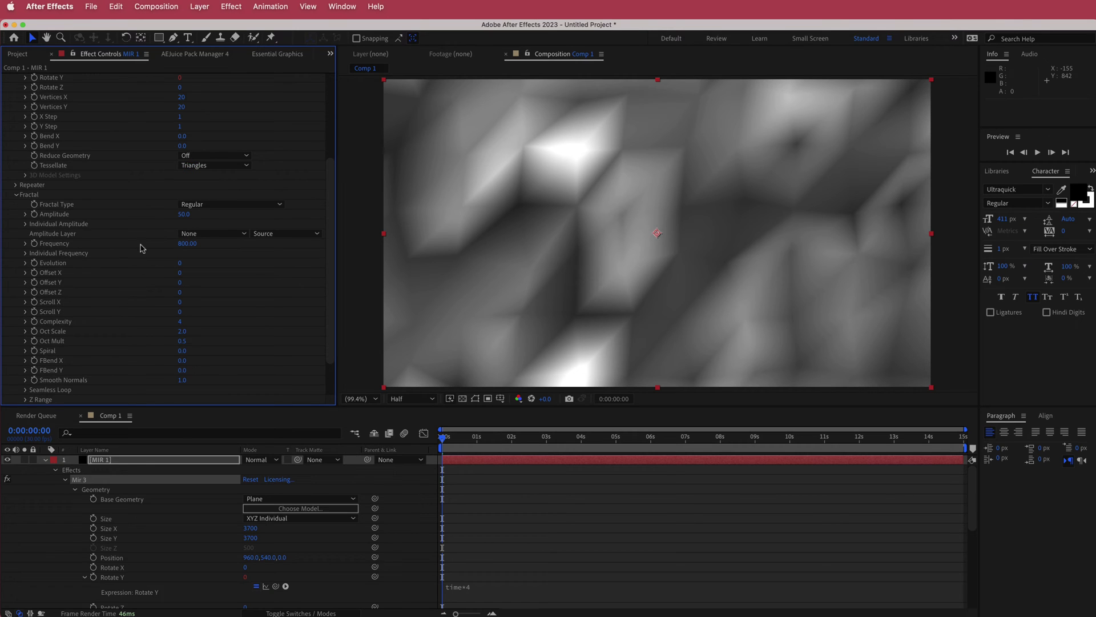
{"action": "left_click", "coordinate": [184, 215]}
{"action": "type", "text": "2500"}
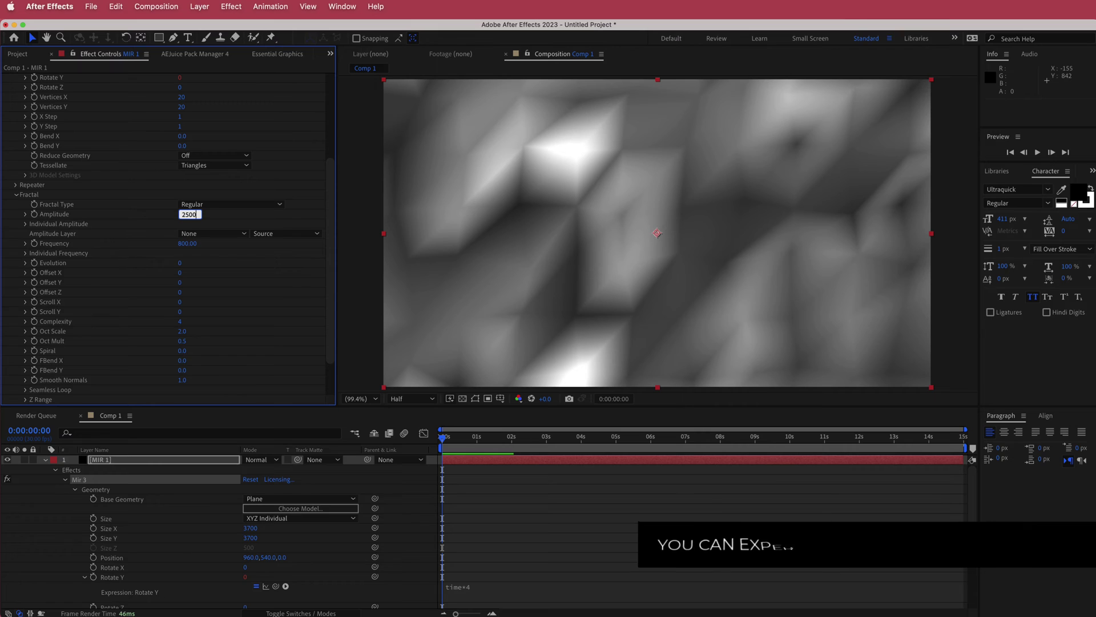
{"action": "key", "text": "Return"}
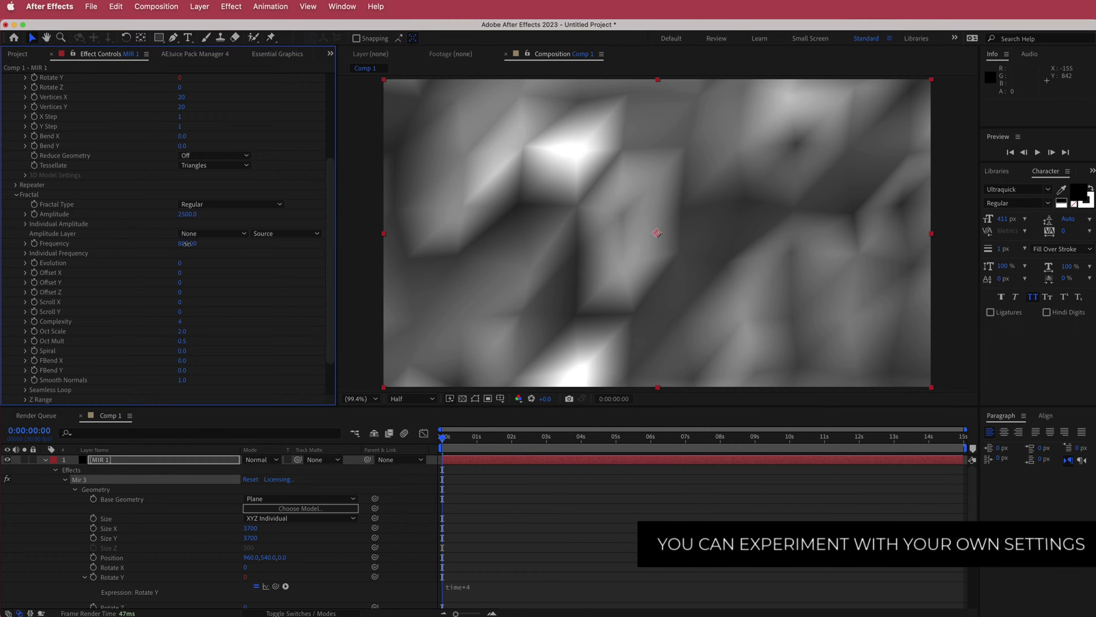
{"action": "left_click", "coordinate": [187, 244]}
{"action": "type", "text": "80"}
{"action": "key", "text": "Return"}
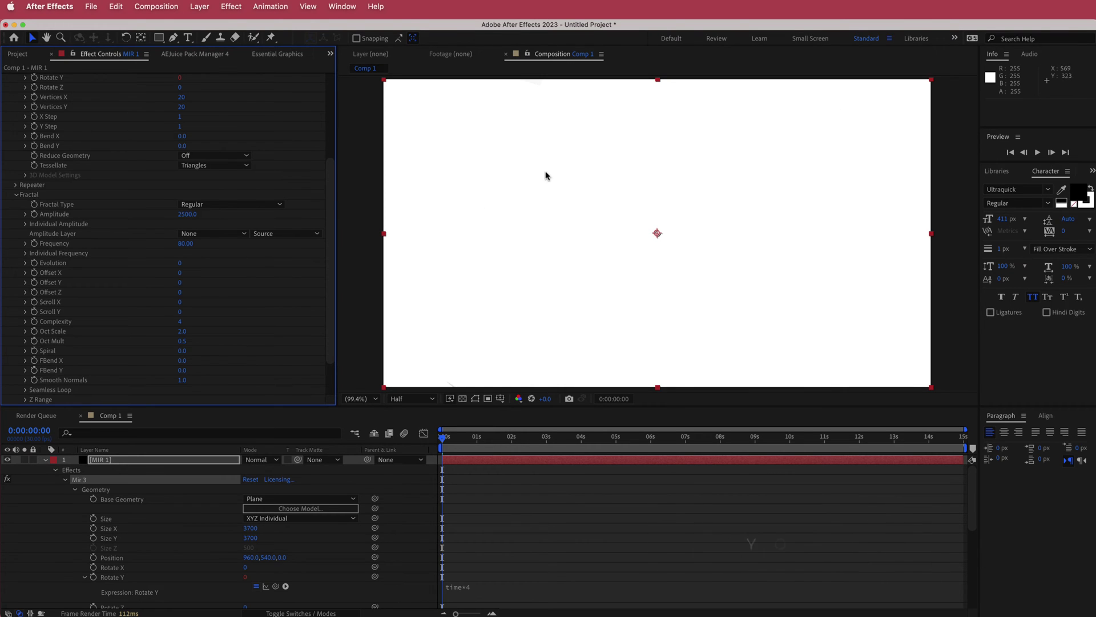
{"action": "left_click_drag", "start_coordinate": [330, 190], "coordinate": [329, 218]}
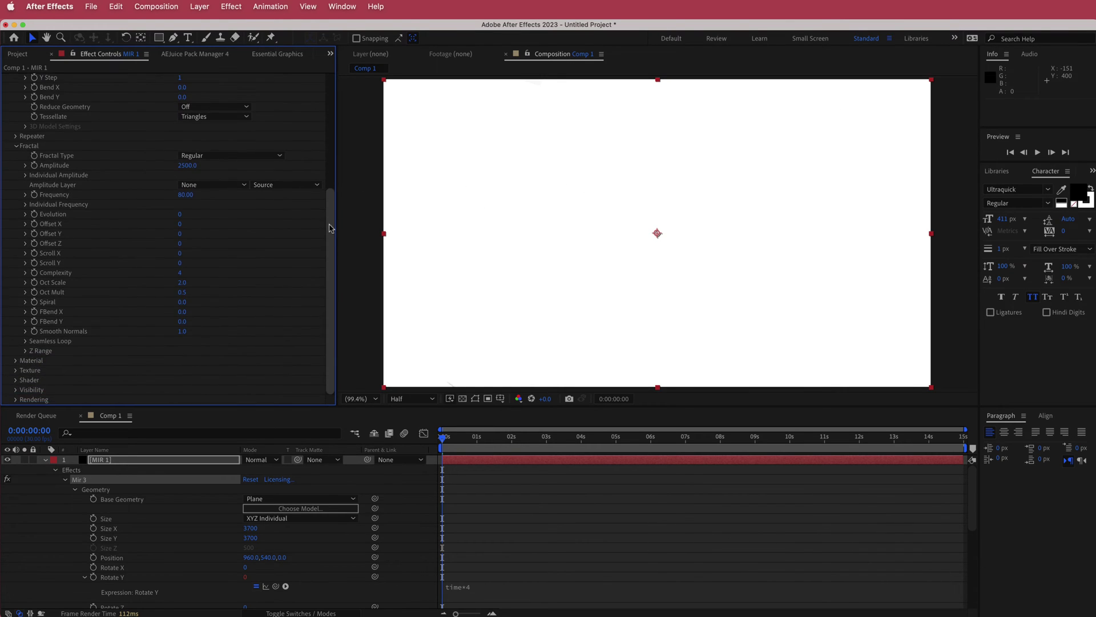
Set the Mir Shader Draw mode to Wireframe and scrub Size X down to 2770.
{"action": "left_click", "coordinate": [15, 380]}
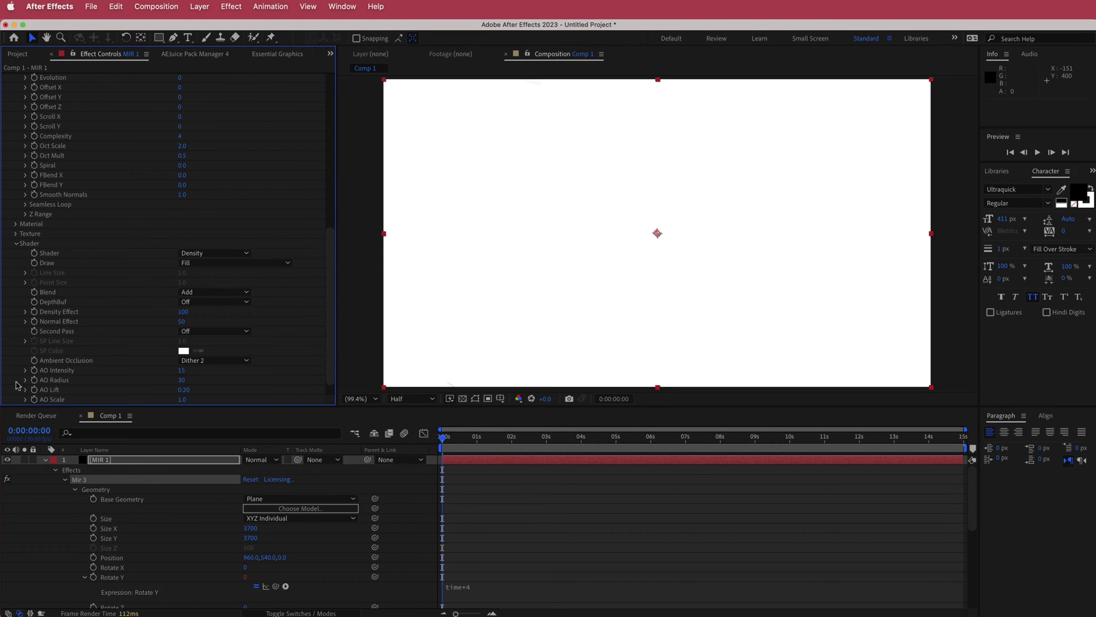
{"action": "left_click", "coordinate": [204, 263]}
{"action": "left_click", "coordinate": [216, 289]}
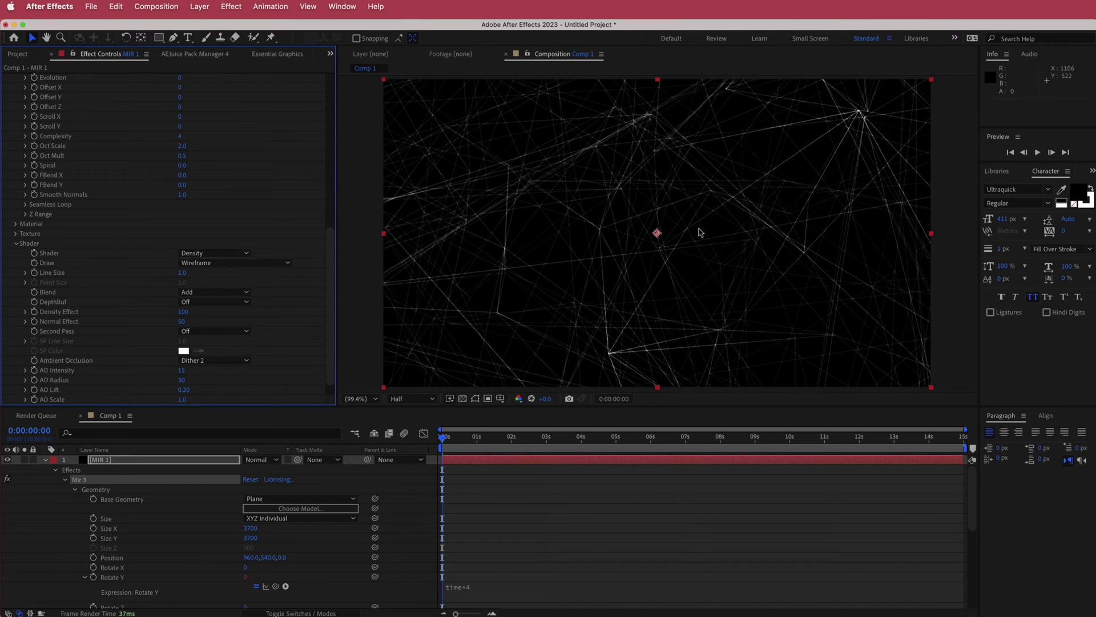
{"action": "left_click_drag", "start_coordinate": [331, 272], "coordinate": [336, 118]}
{"action": "left_click_drag", "start_coordinate": [191, 165], "coordinate": [141, 172]}
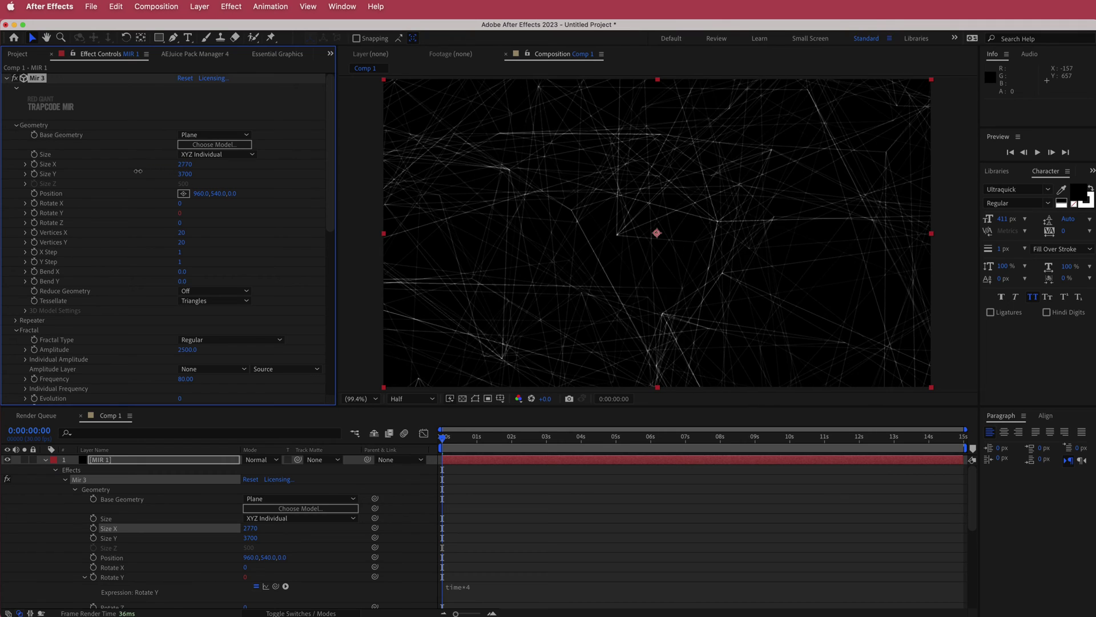
Set Size X back to 3700.
{"action": "left_click", "coordinate": [180, 165]}
{"action": "type", "text": "3700"}
{"action": "key", "text": "Return"}
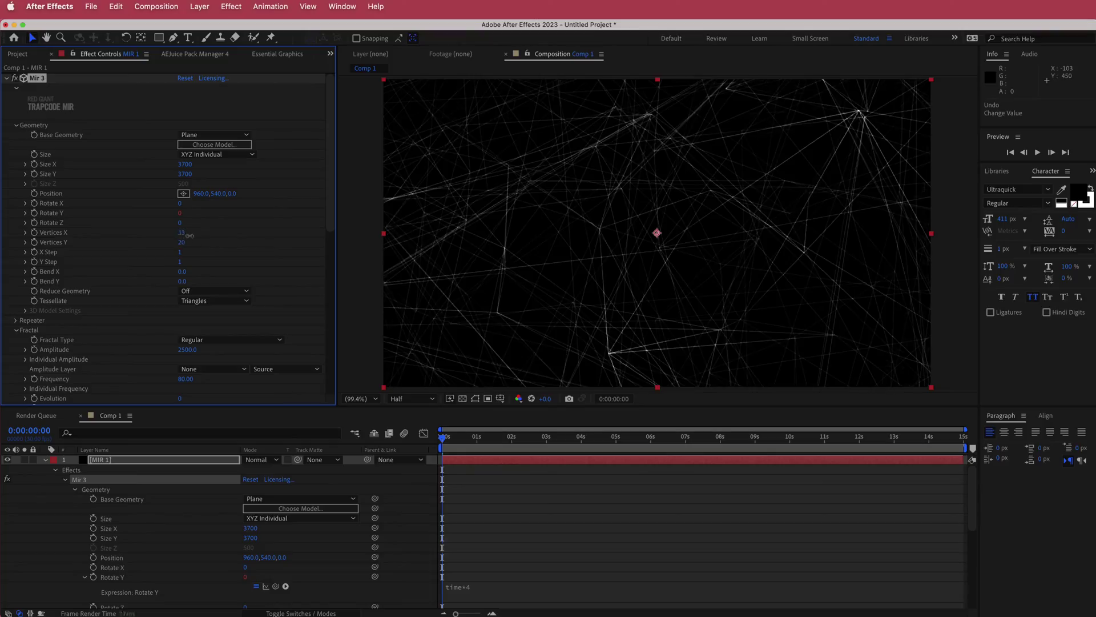
Experiment with Vertices X and Amplitude, then undo so Frequency returns to 80.
{"action": "left_click_drag", "start_coordinate": [181, 232], "coordinate": [271, 233]}
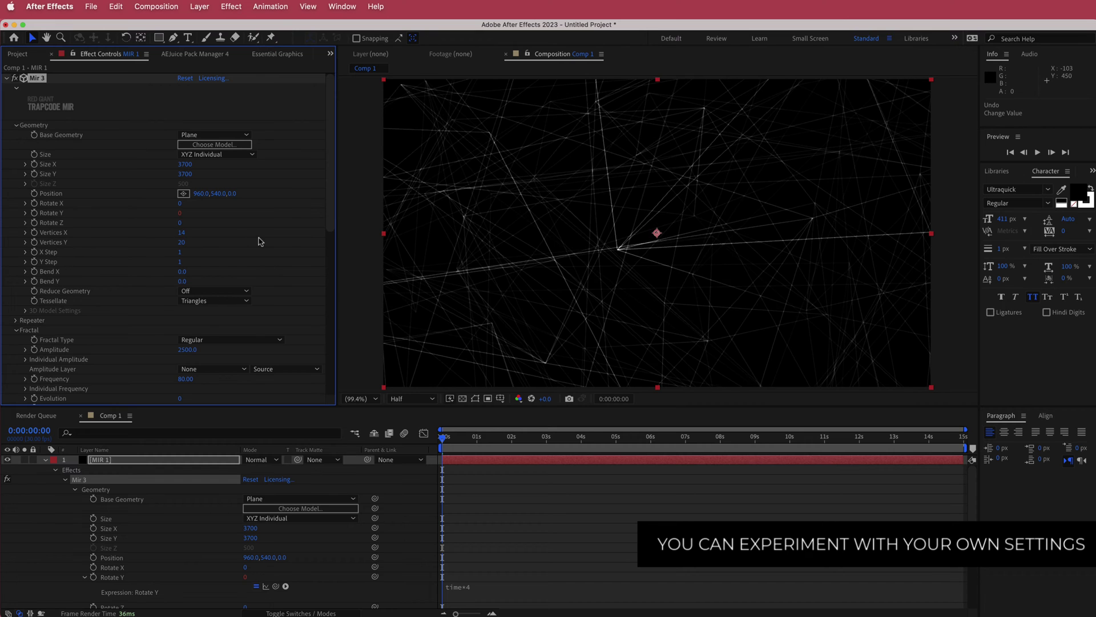
{"action": "left_click_drag", "start_coordinate": [332, 218], "coordinate": [333, 293]}
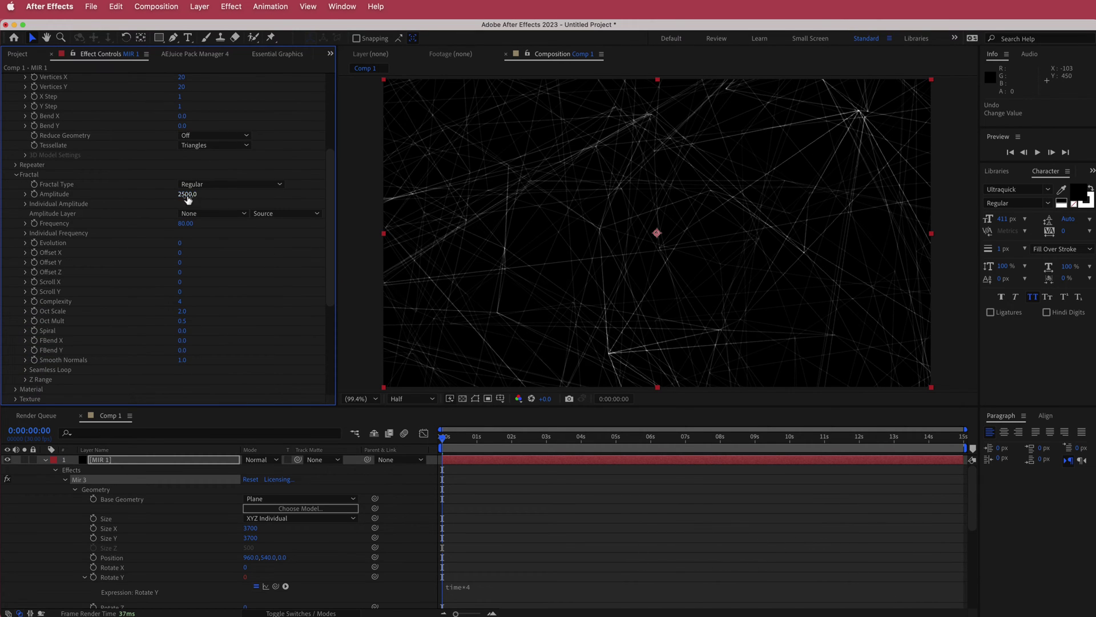
{"action": "left_click_drag", "start_coordinate": [185, 194], "coordinate": [129, 226]}
{"action": "key", "text": "super+z"}
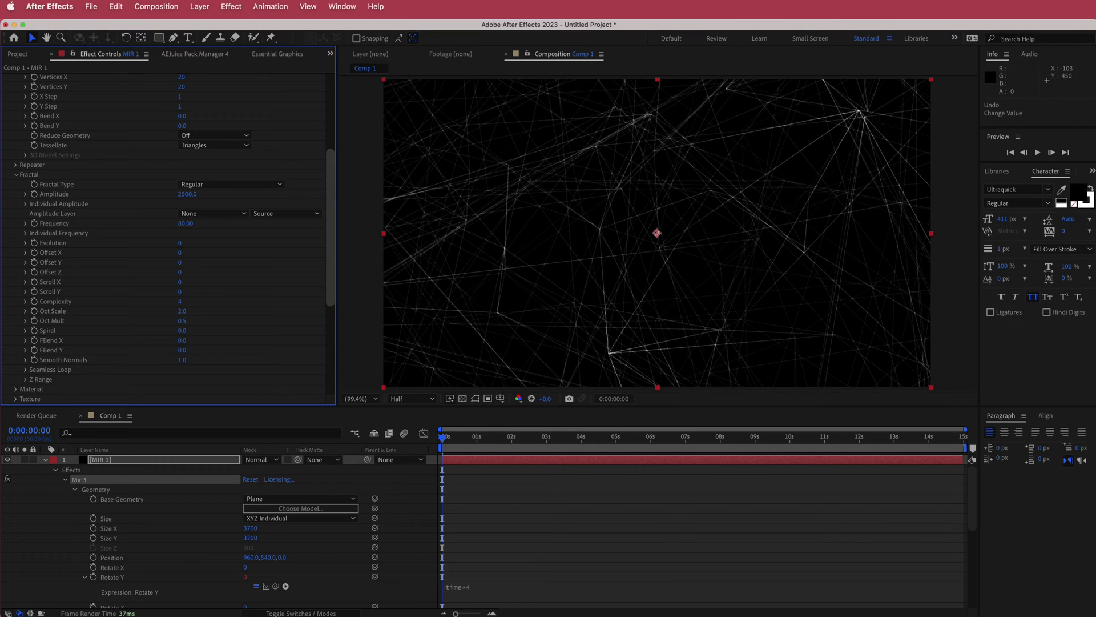
{"action": "left_click_drag", "start_coordinate": [335, 192], "coordinate": [335, 218]}
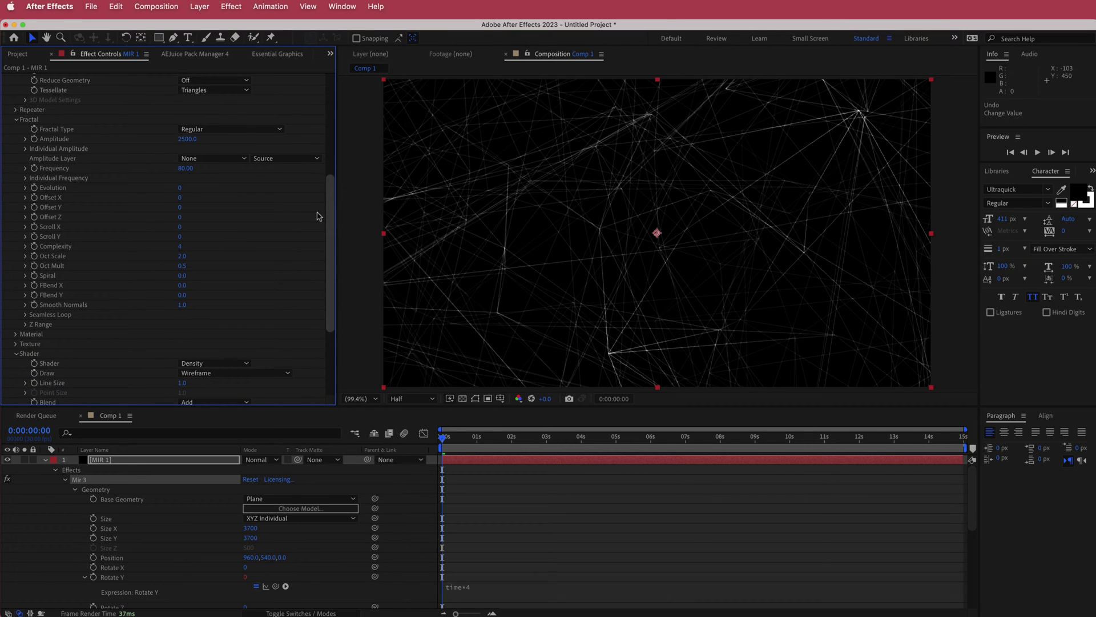
Add expressions time*4 to Evolution and time*5 to Offset X.
{"action": "left_click", "coordinate": [34, 188], "text": "alt"}
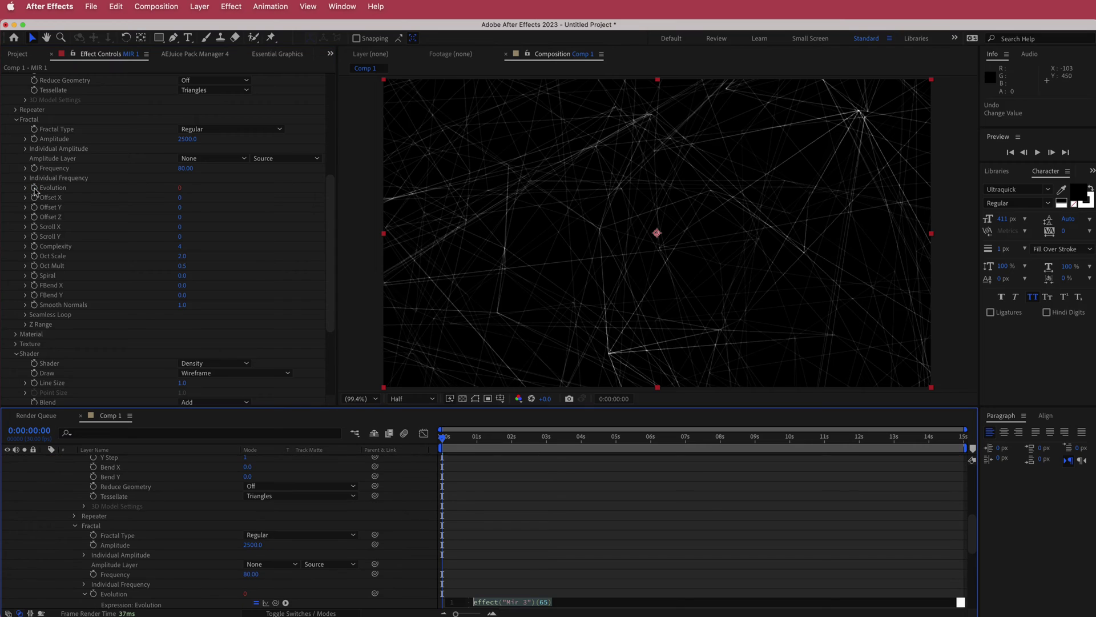
{"action": "key", "text": "BackSpace"}
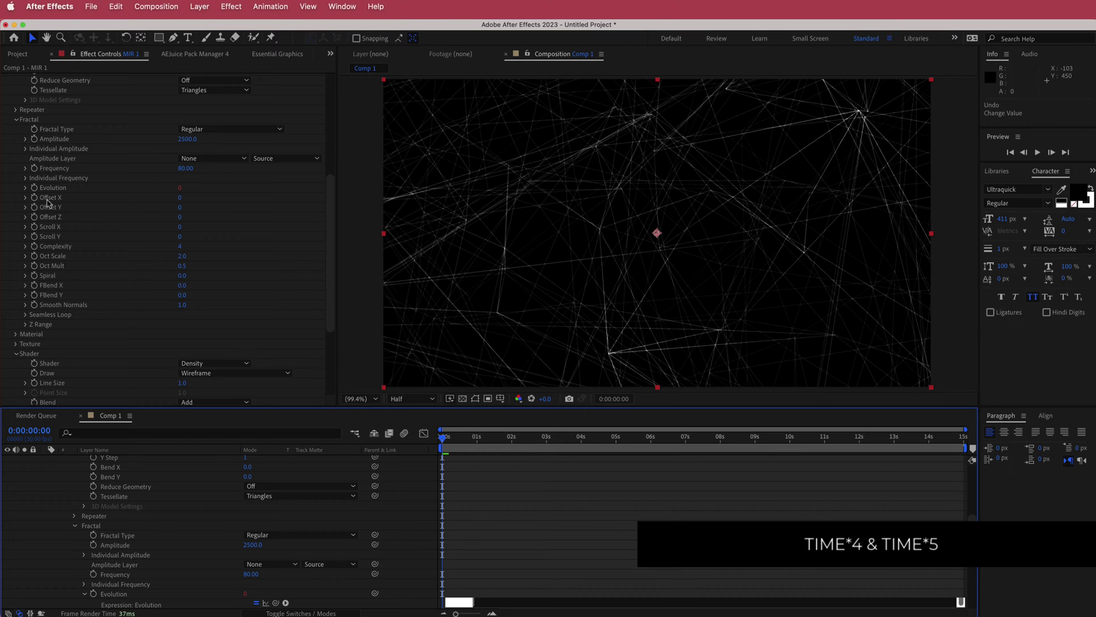
{"action": "left_click", "coordinate": [34, 198], "text": "alt"}
{"action": "type", "text": "time*"}
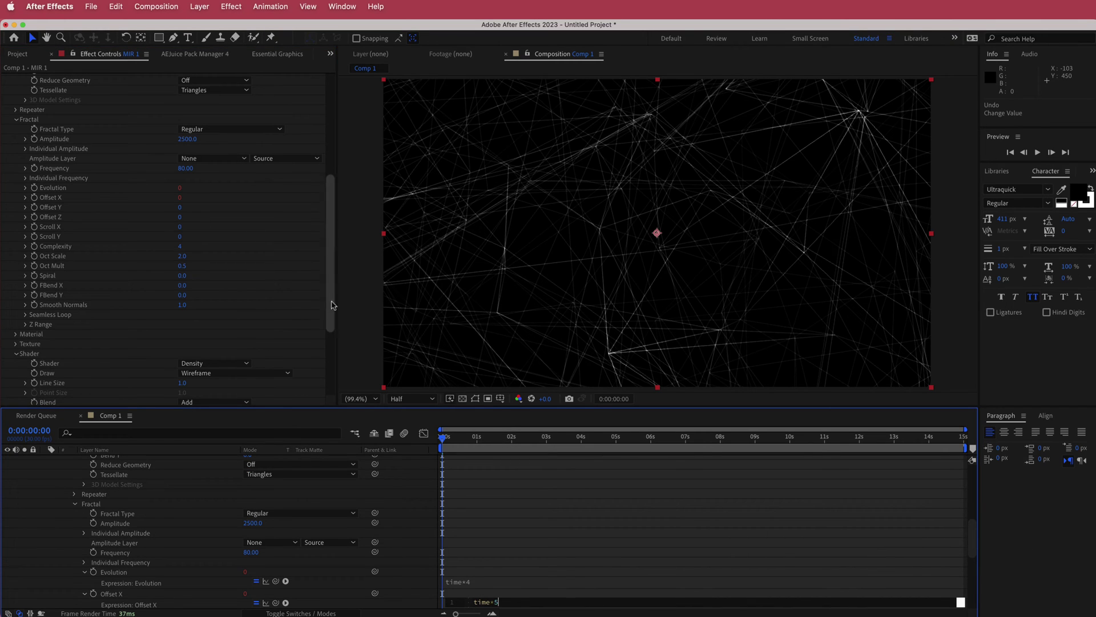
{"action": "type", "text": "5"}
{"action": "left_click", "coordinate": [446, 437]}
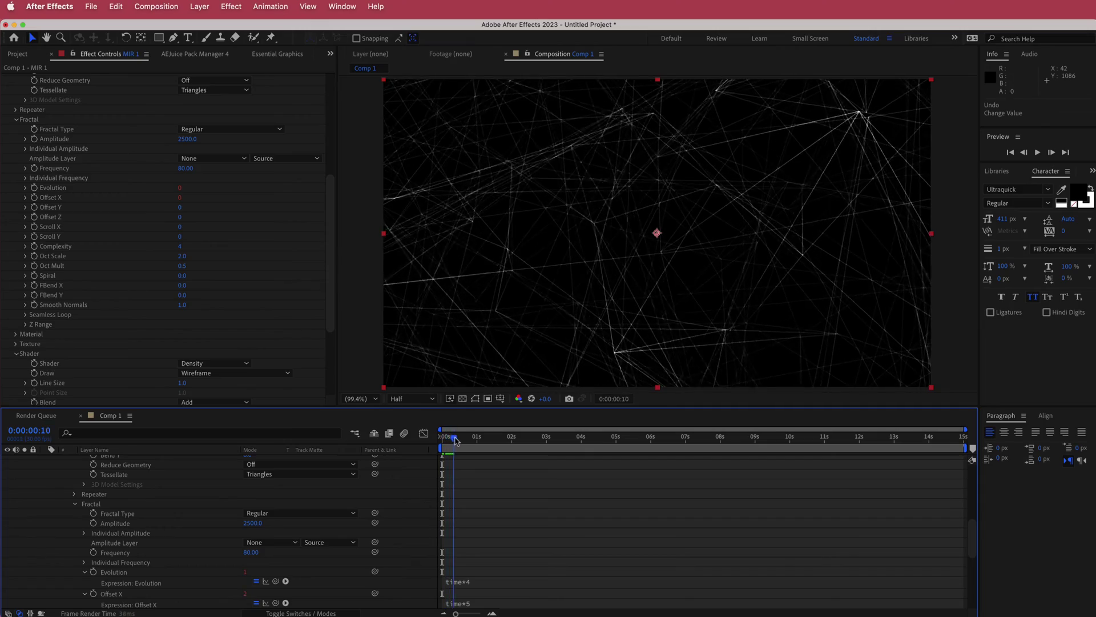
Scrub the timeline and play a preview of the animated wireframe.
{"action": "mouse_move", "coordinate": [446, 439]}
{"action": "left_mouse_down"}
{"action": "mouse_move", "coordinate": [947, 447]}
{"action": "mouse_move", "coordinate": [446, 444]}
{"action": "left_mouse_up"}
{"action": "key", "text": "space"}
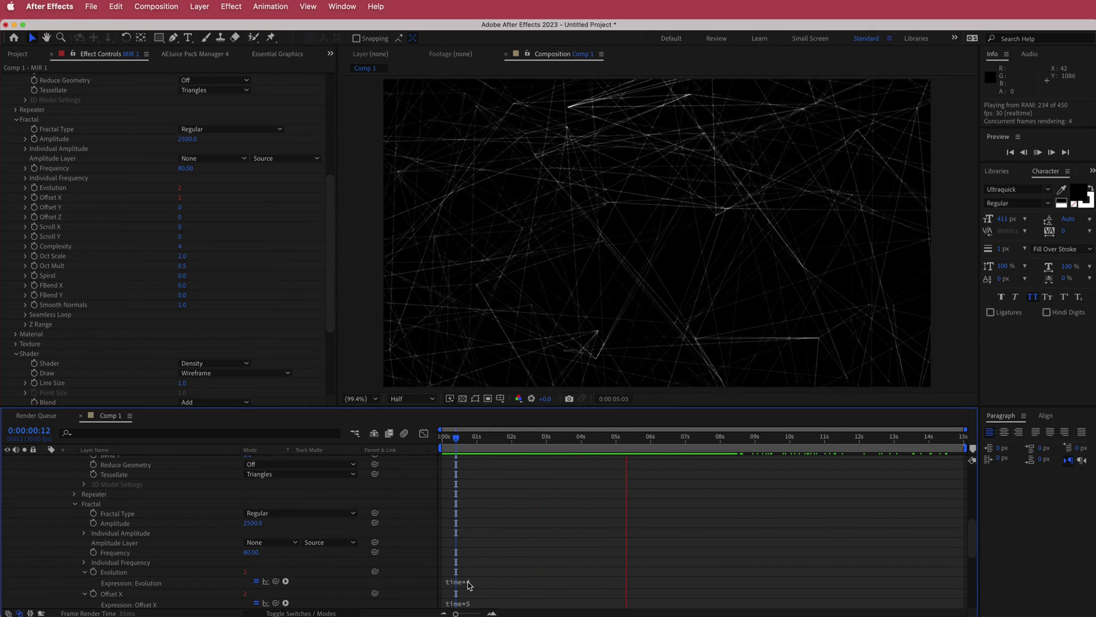
{"action": "key", "text": "space"}
{"action": "left_click_drag", "start_coordinate": [334, 239], "coordinate": [334, 303]}
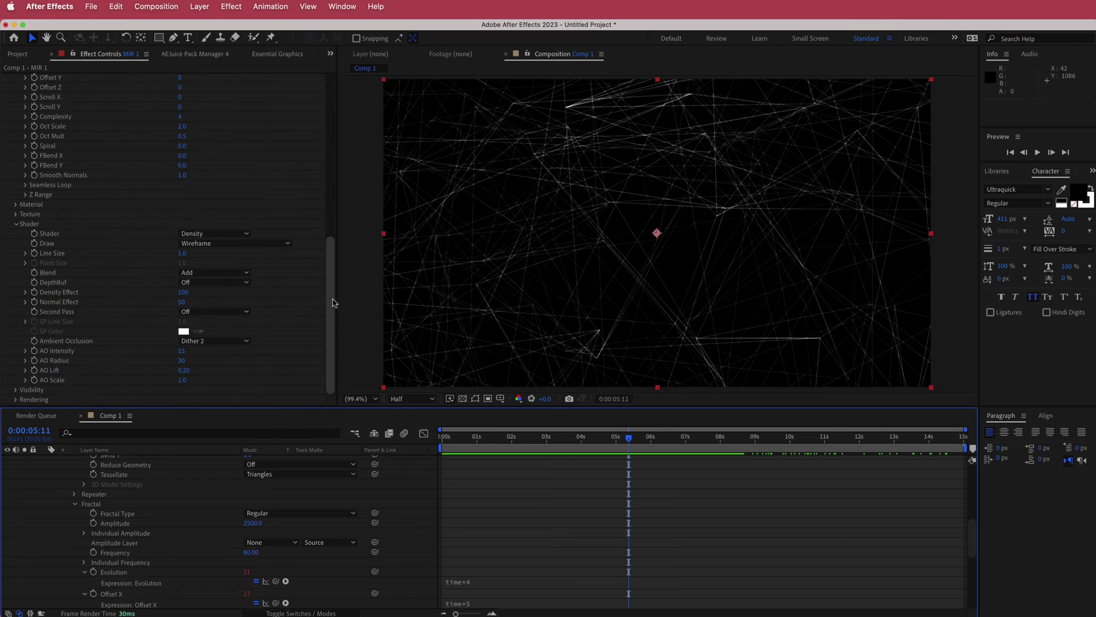
Set the Mir Material Color to orange FFB26B copied from Color Hunt.
{"action": "left_click", "coordinate": [15, 205]}
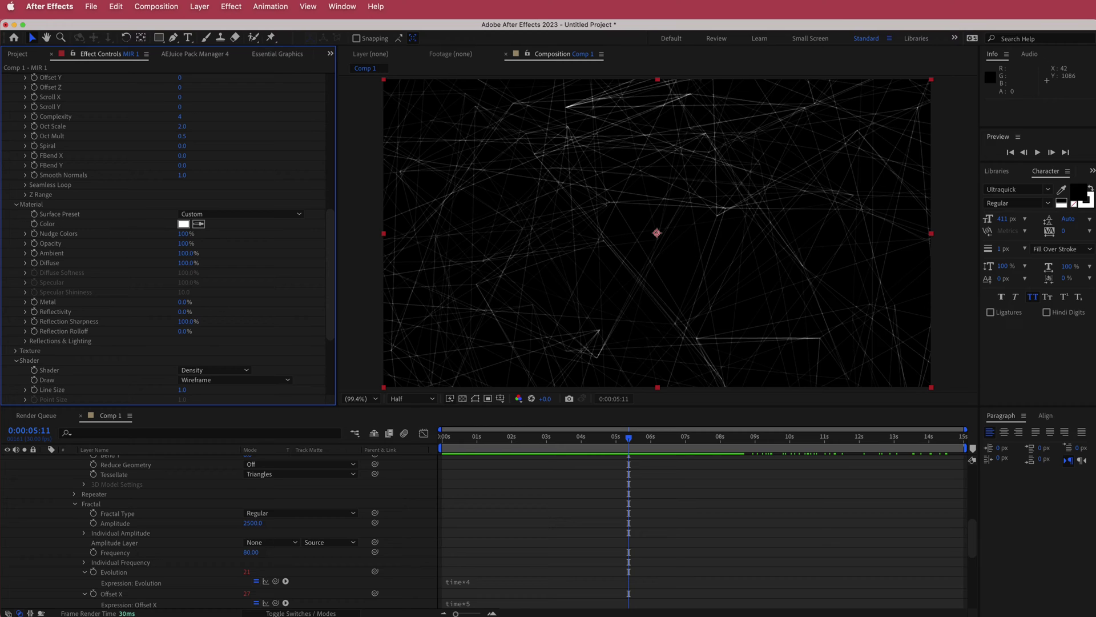
{"action": "key", "text": "super+Tab"}
{"action": "mouse_move", "coordinate": [756, 423]}
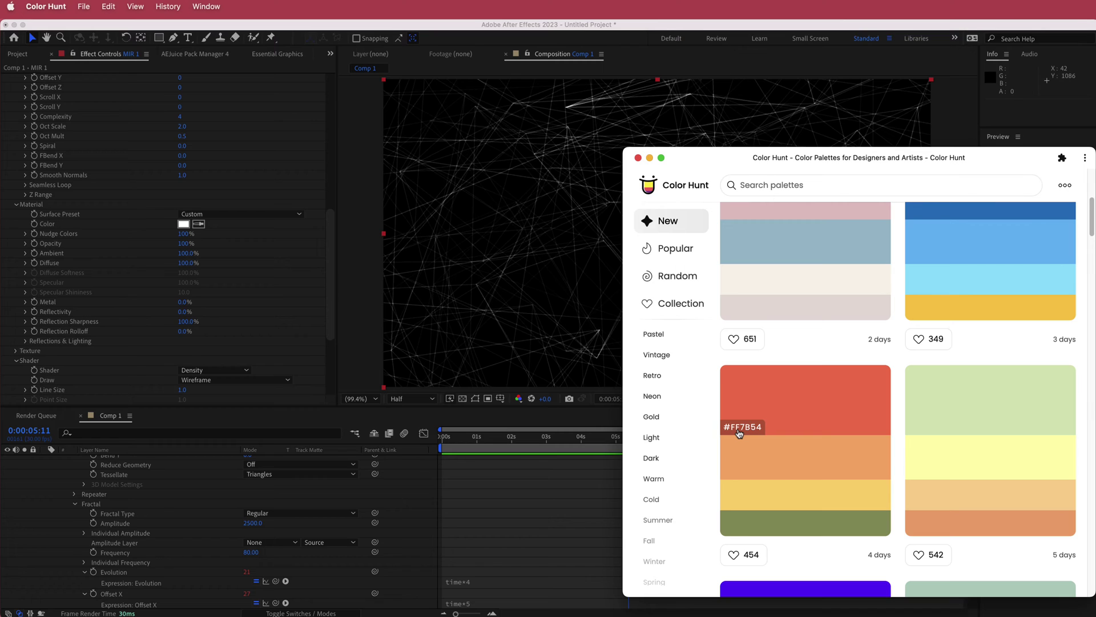
{"action": "left_click", "coordinate": [743, 476]}
{"action": "left_click", "coordinate": [334, 250]}
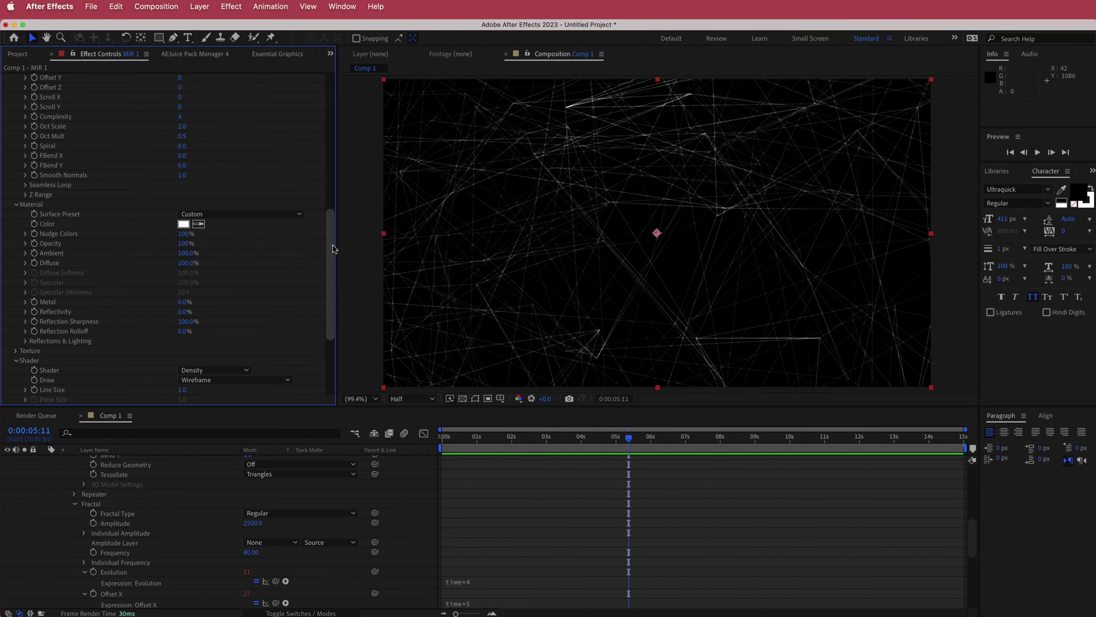
{"action": "left_click", "coordinate": [183, 223]}
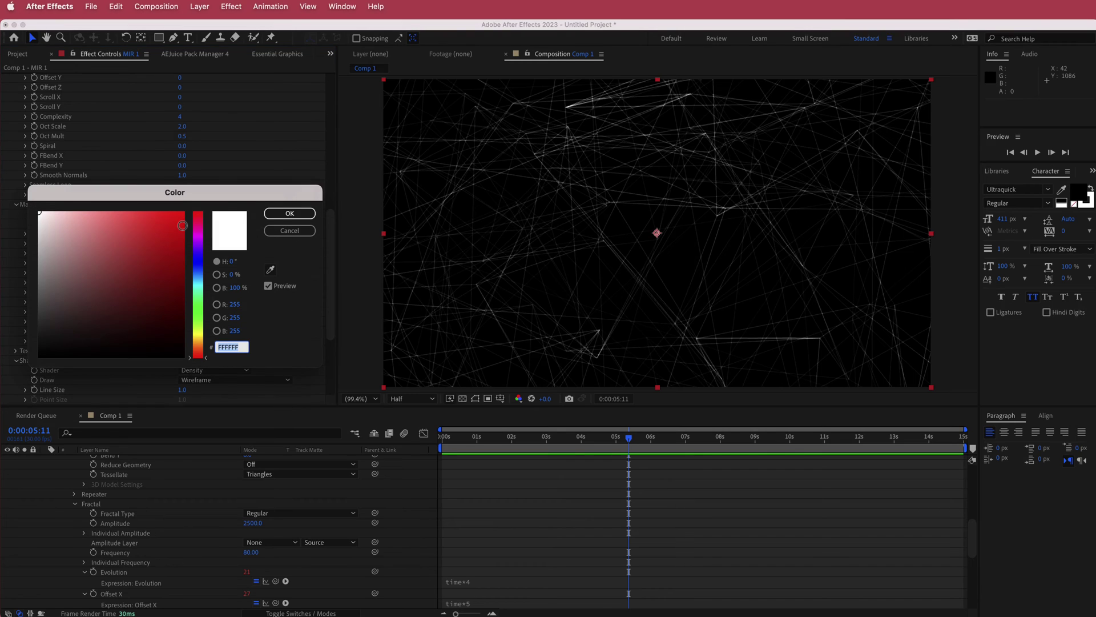
{"action": "key", "text": "super+v"}
{"action": "left_click", "coordinate": [289, 213]}
{"action": "scroll", "coordinate": [334, 253], "scroll_direction": "down", "scroll_amount": 3}
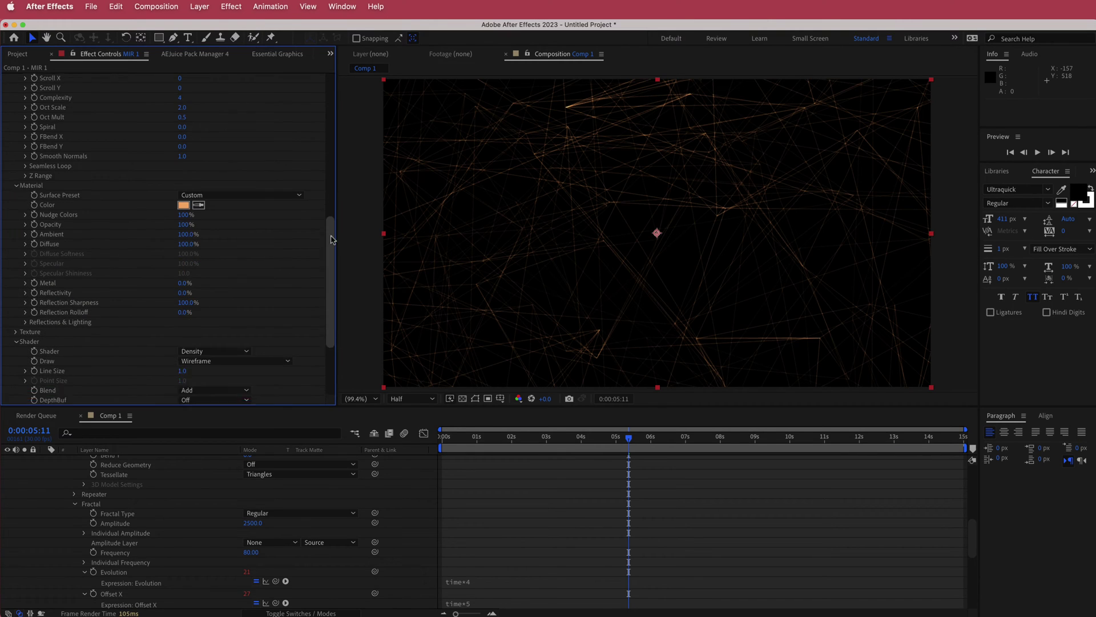
{"action": "scroll", "coordinate": [334, 253], "scroll_direction": "down", "scroll_amount": 3}
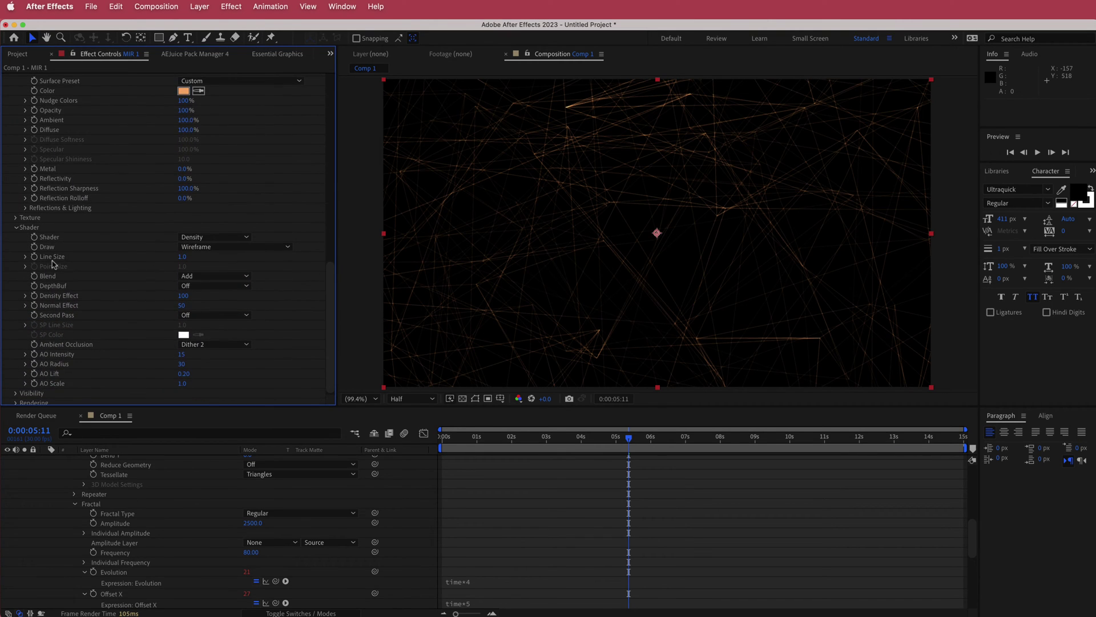
Set the Shader Line Size to 2.0 and scrub to view the thicker lines.
{"action": "left_click", "coordinate": [181, 257]}
{"action": "type", "text": "2"}
{"action": "key", "text": "Return"}
{"action": "left_click_drag", "start_coordinate": [629, 438], "coordinate": [590, 440]}
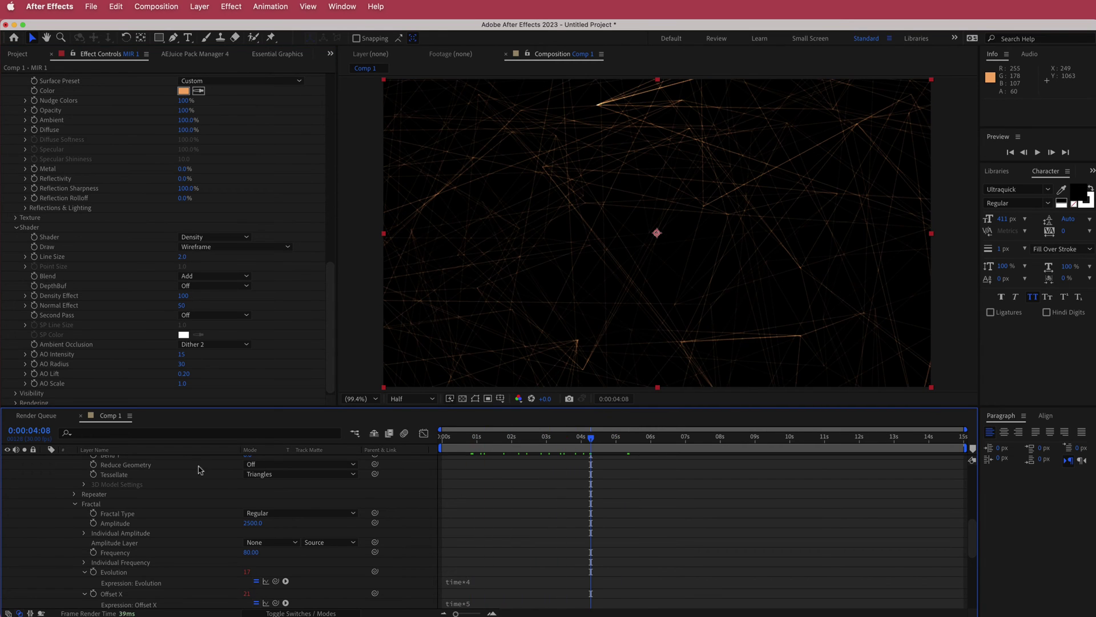
{"action": "scroll", "coordinate": [183, 477], "scroll_direction": "up", "scroll_amount": 10}
Duplicate the MIR 1 layer and rename the copy MIR 2.
{"action": "left_click", "coordinate": [55, 471]}
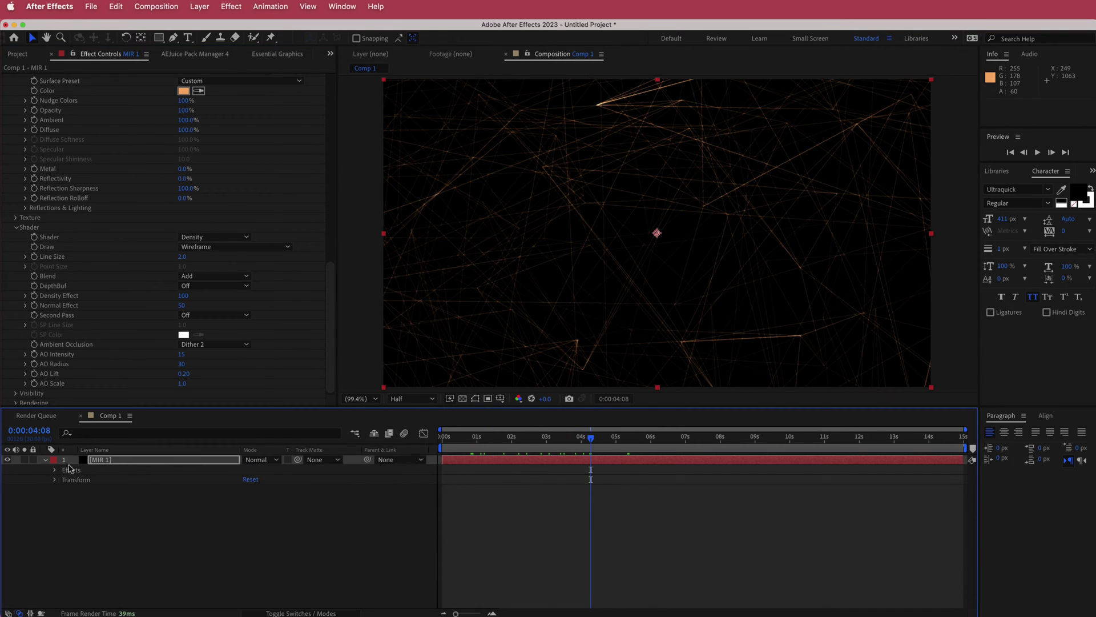
{"action": "left_click", "coordinate": [45, 460]}
{"action": "left_click", "coordinate": [107, 475]}
{"action": "left_click", "coordinate": [113, 464]}
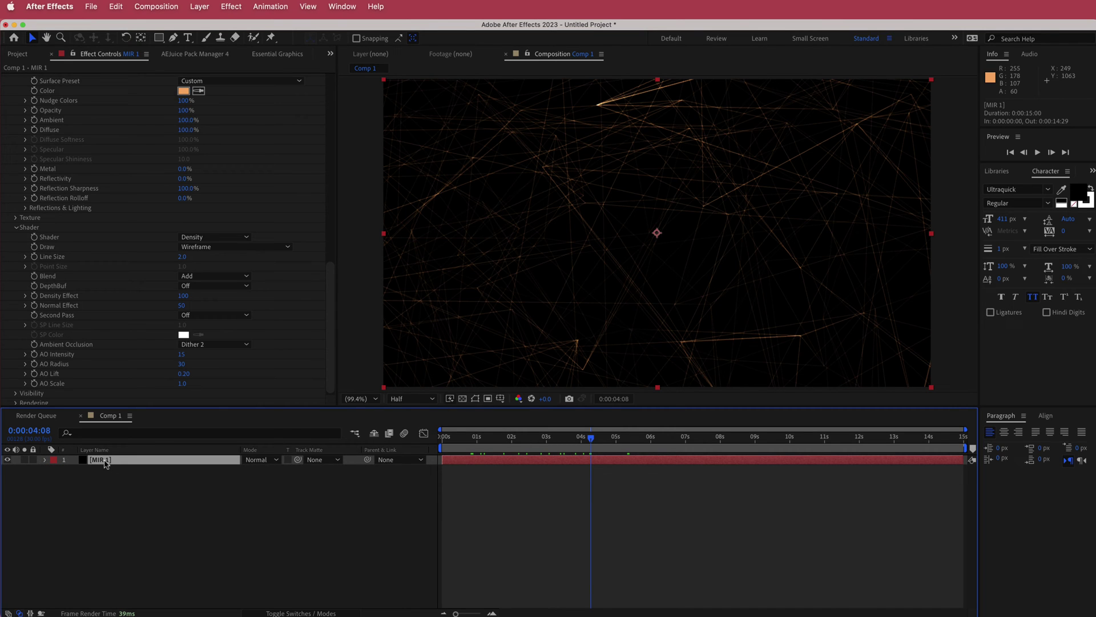
{"action": "key", "text": "super+d"}
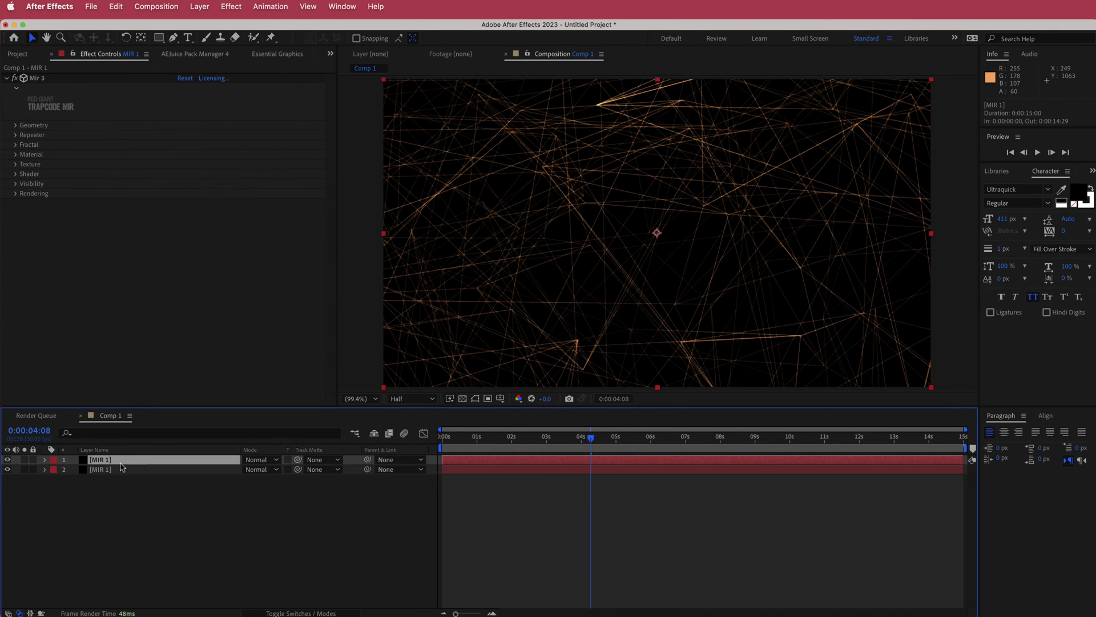
{"action": "key", "text": "Return"}
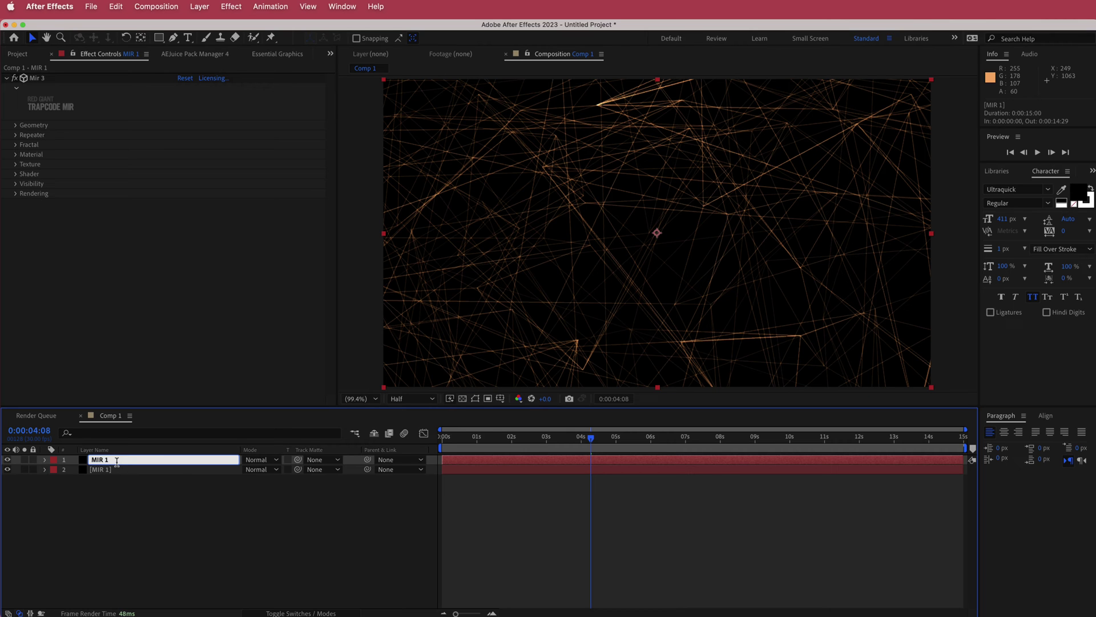
{"action": "type", "text": "MIR 2"}
{"action": "left_click", "coordinate": [164, 548]}
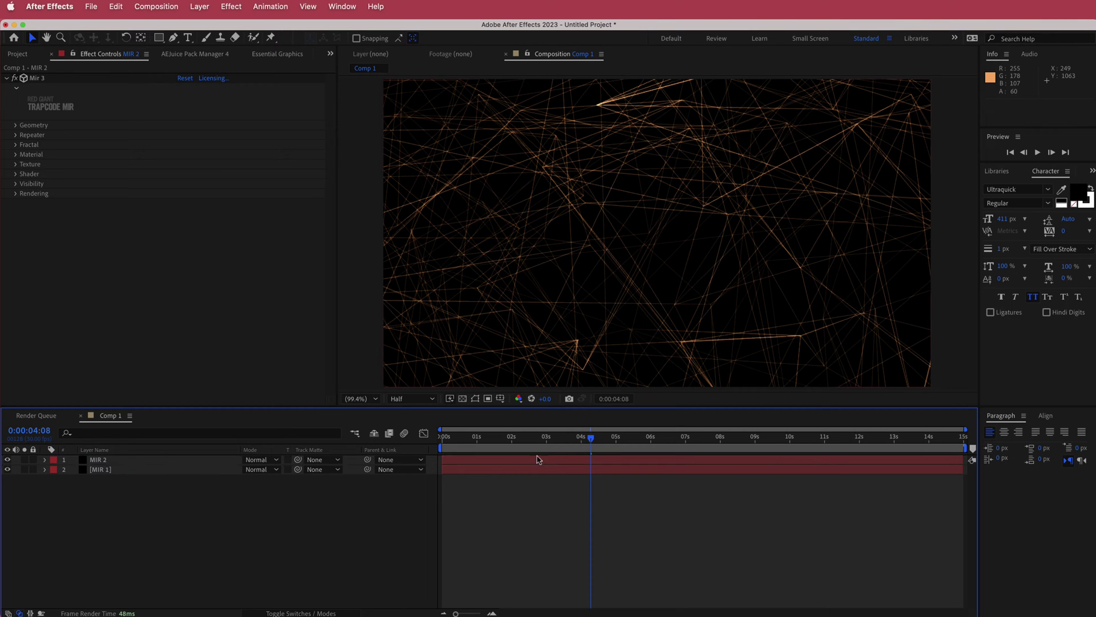
{"action": "left_click_drag", "start_coordinate": [588, 440], "coordinate": [451, 438]}
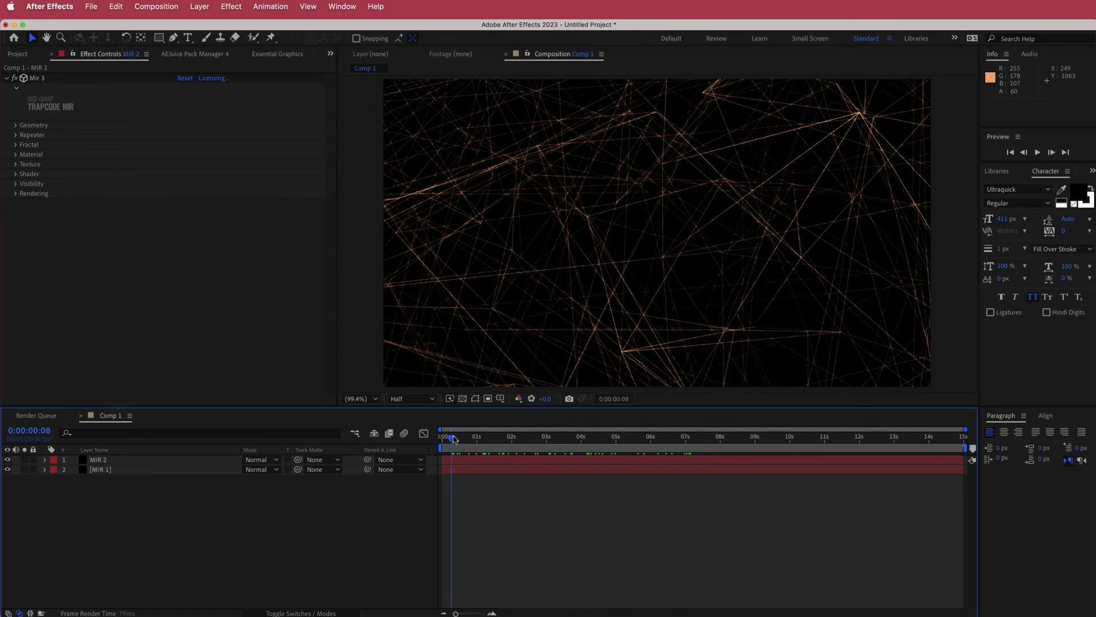
Set the blend mode of both MIR 1 and MIR 2 to Screen.
{"action": "left_click", "coordinate": [256, 469]}
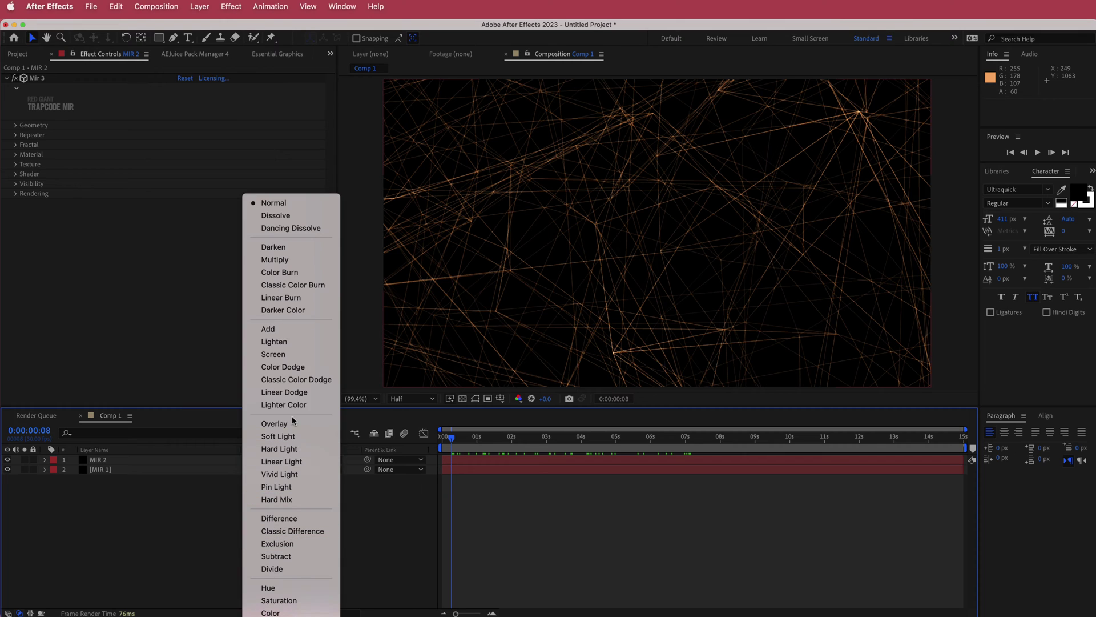
{"action": "left_click", "coordinate": [288, 354]}
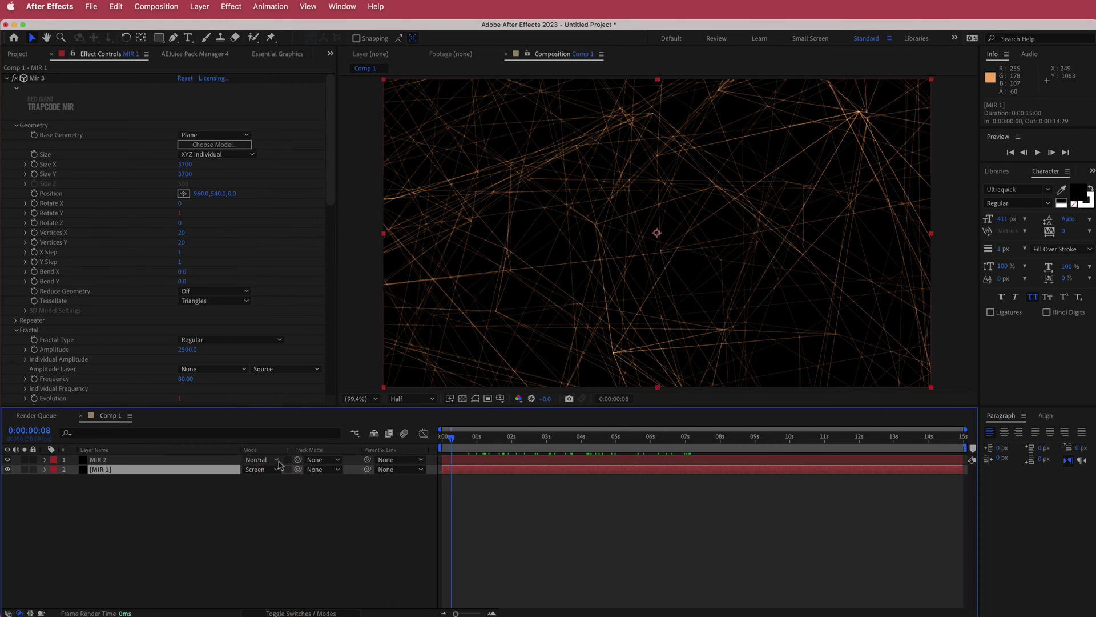
{"action": "left_click", "coordinate": [257, 460]}
{"action": "left_click", "coordinate": [289, 354]}
Lower MIR 2's Material Nudge Colors to 15% and bring up Color Hunt.
{"action": "left_click", "coordinate": [140, 461]}
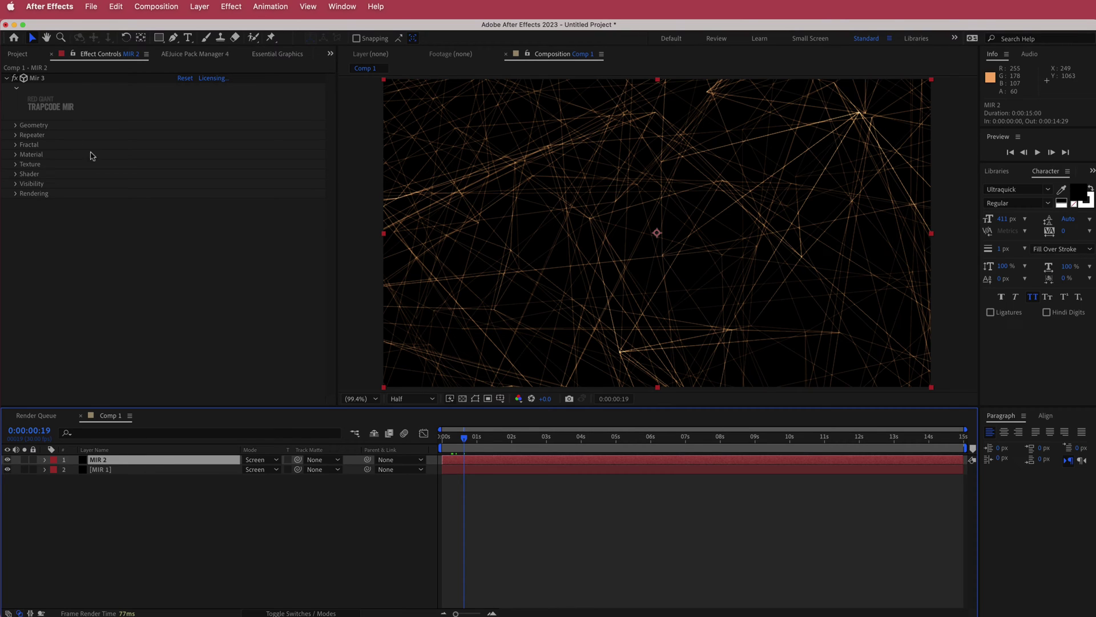
{"action": "left_click", "coordinate": [17, 156]}
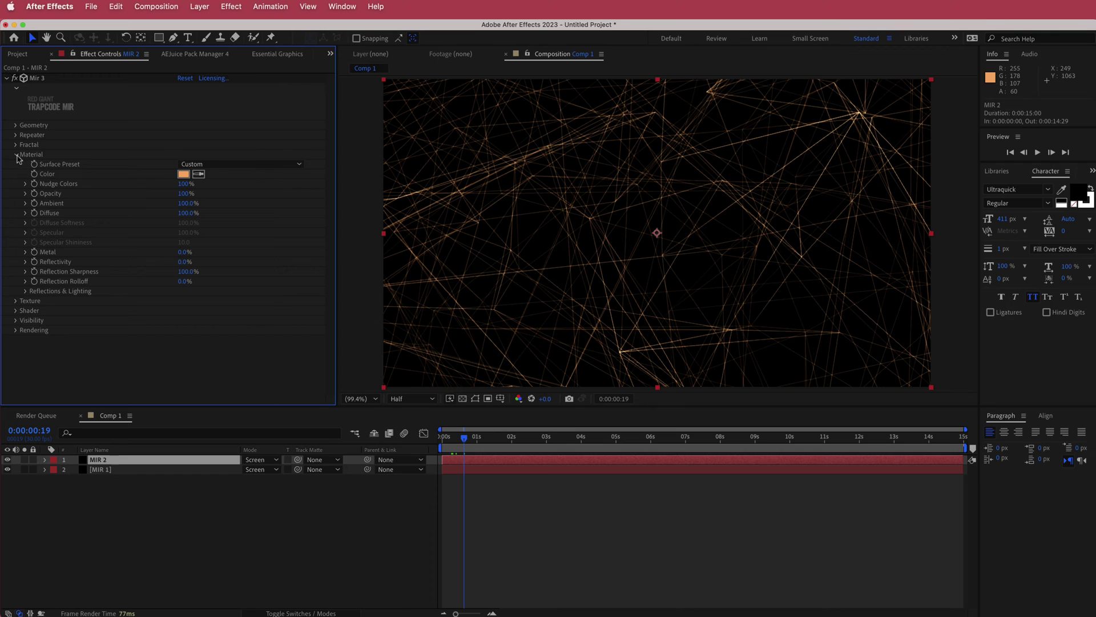
{"action": "left_click", "coordinate": [185, 184]}
{"action": "key", "text": "Return"}
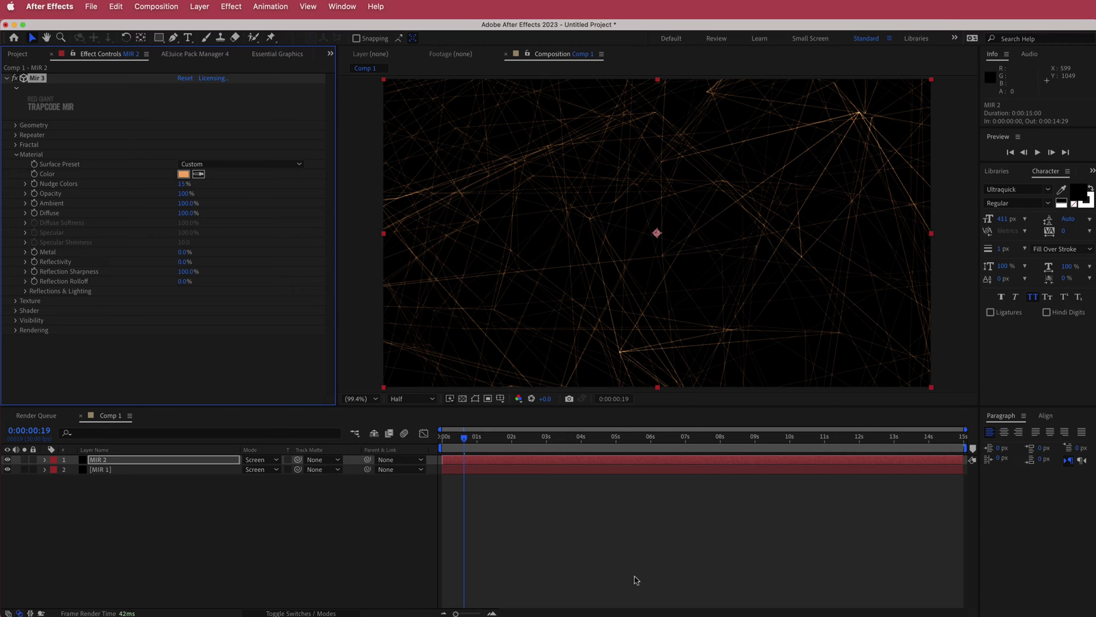
{"action": "key", "text": "super+Tab"}
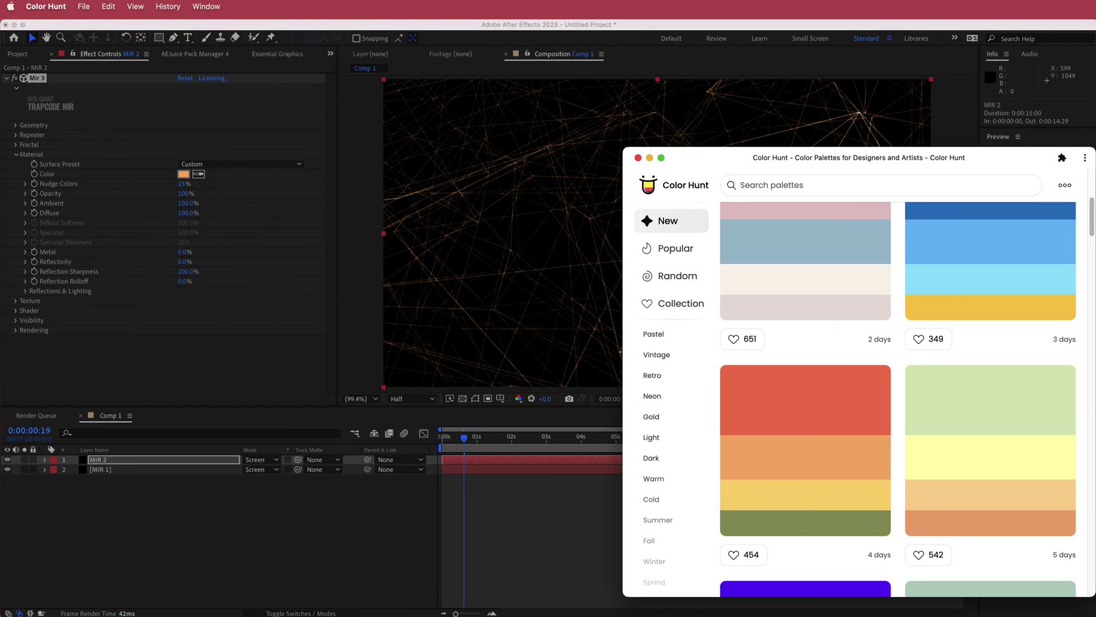
Copy the yellow FFD56F hex from a Color Hunt palette and return to After Effects.
{"action": "left_click", "coordinate": [750, 506]}
{"action": "left_click", "coordinate": [443, 455]}
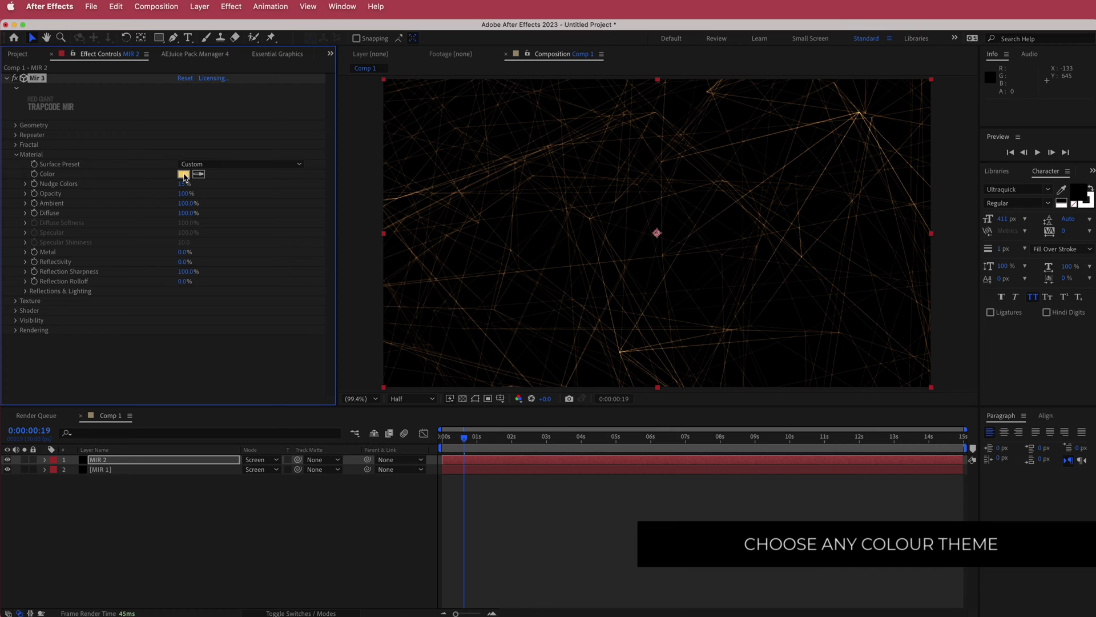
Set MIR 2's Shader Line Size to 0.
{"action": "left_click", "coordinate": [15, 311]}
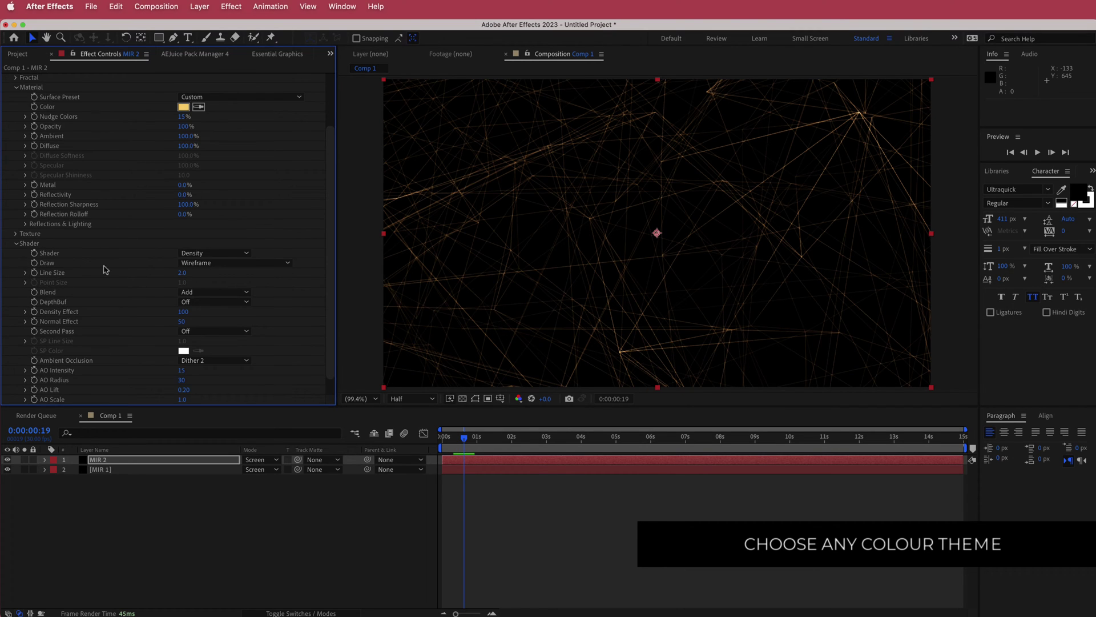
{"action": "left_click", "coordinate": [182, 273]}
{"action": "key", "text": "Return"}
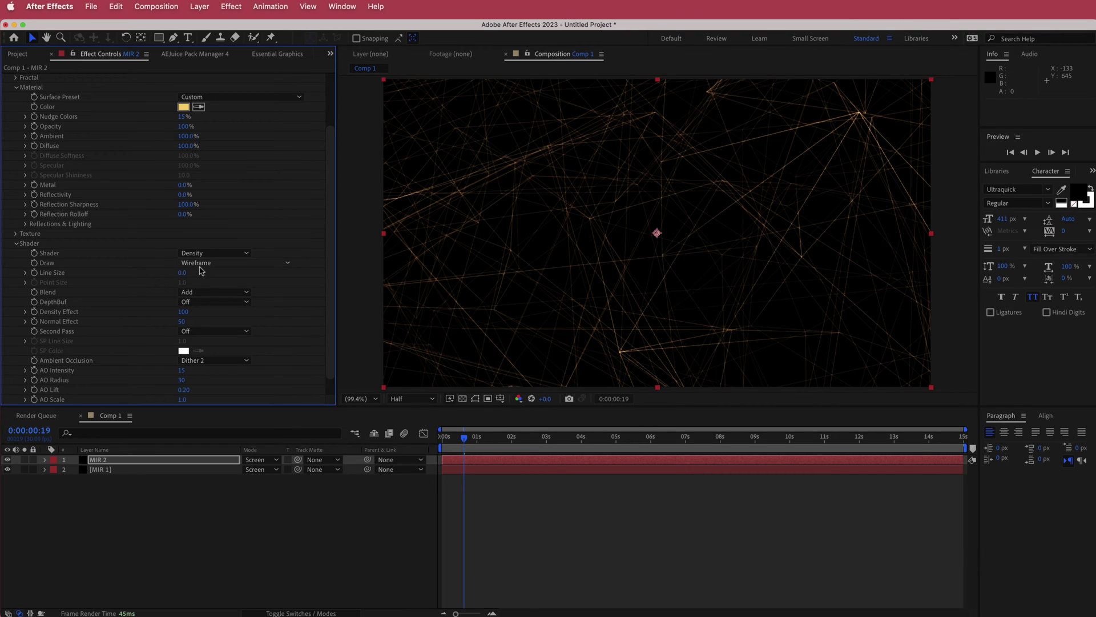
Change MIR 2's Draw mode to Front Fill, Back Cull.
{"action": "left_click", "coordinate": [203, 262]}
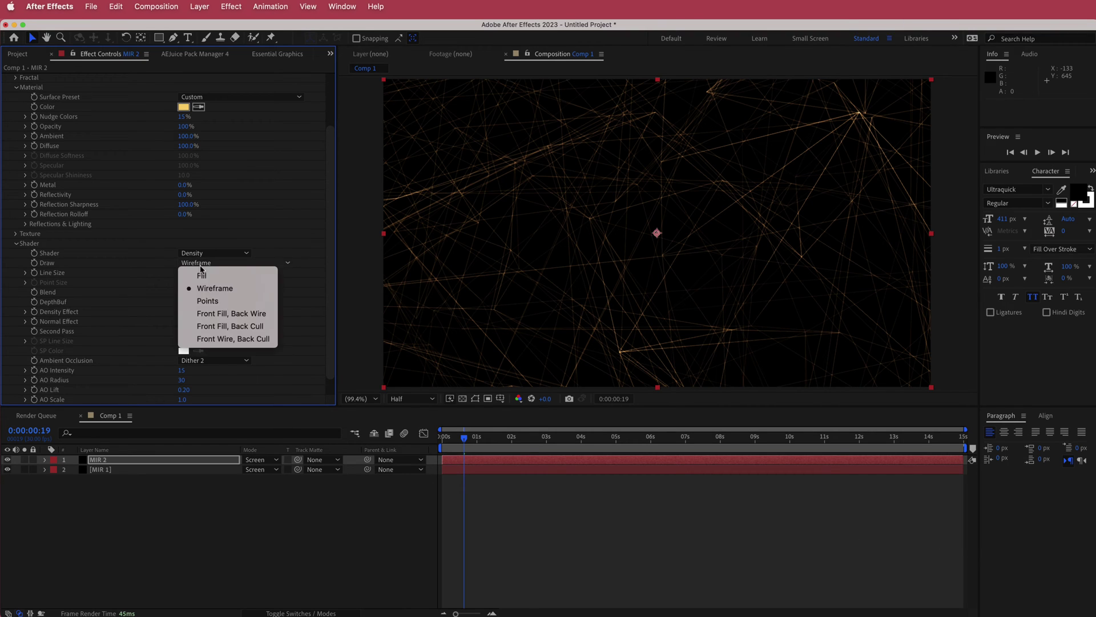
{"action": "left_click", "coordinate": [232, 314]}
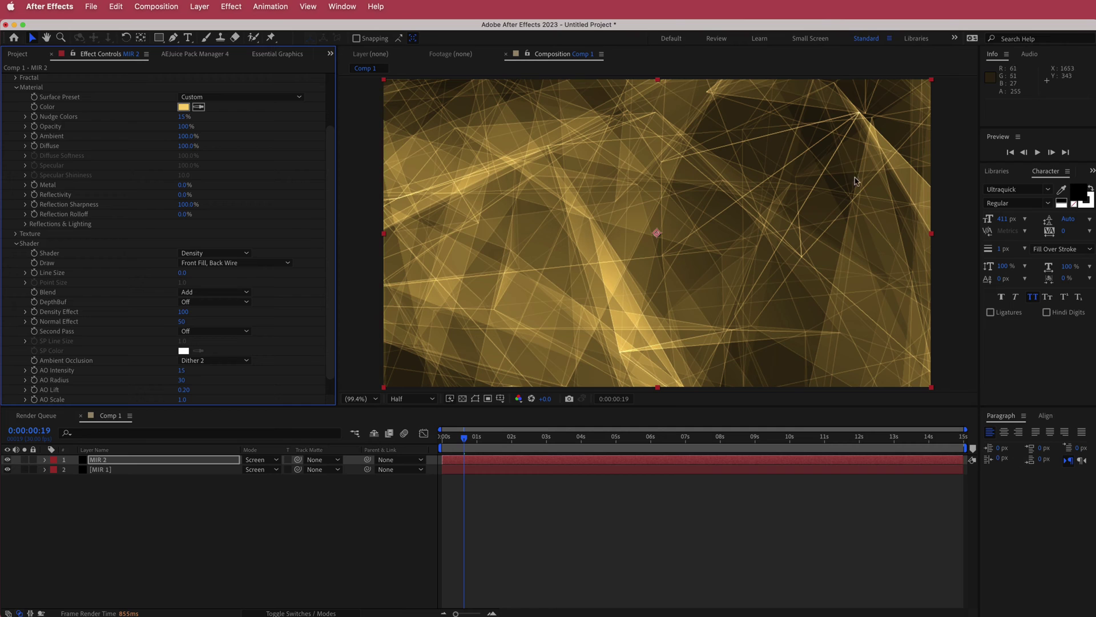
{"action": "left_click", "coordinate": [258, 263]}
{"action": "left_click", "coordinate": [249, 327]}
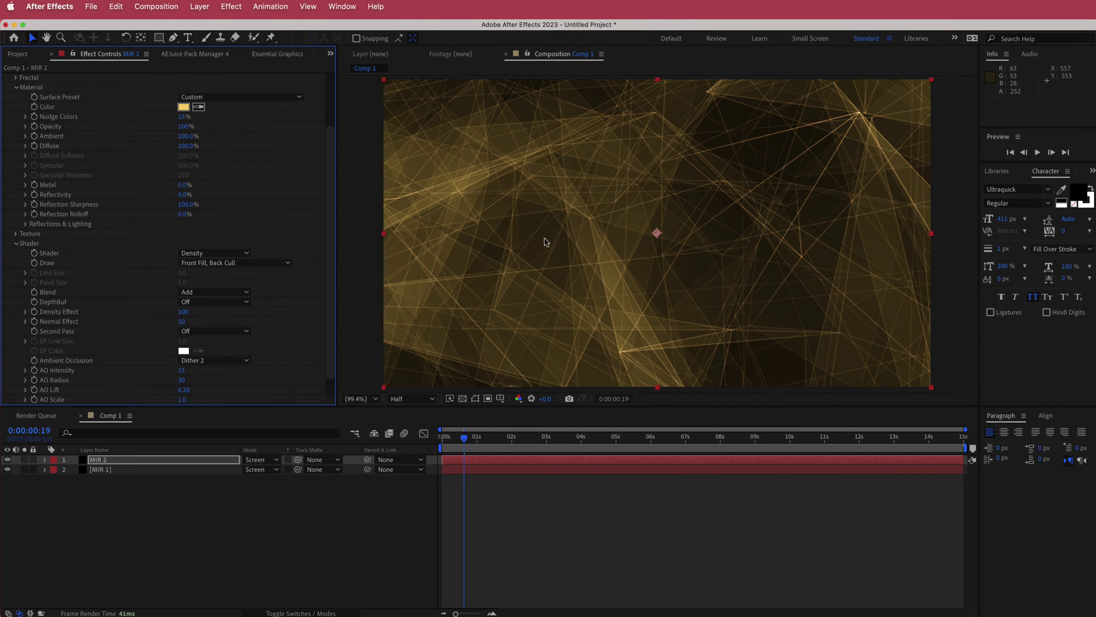
{"action": "scroll", "coordinate": [330, 274], "scroll_direction": "down", "scroll_amount": 1}
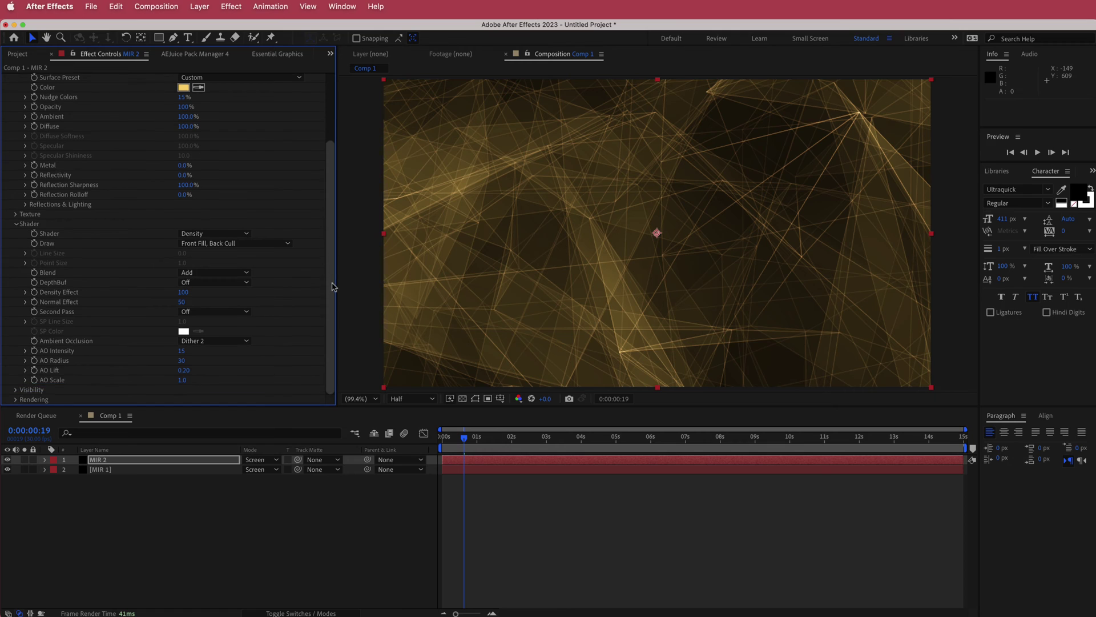
Pre-compose both MIR layers into a single comp named MIR.
{"action": "left_click", "coordinate": [230, 501]}
{"action": "left_click_drag", "start_coordinate": [200, 494], "coordinate": [105, 461]}
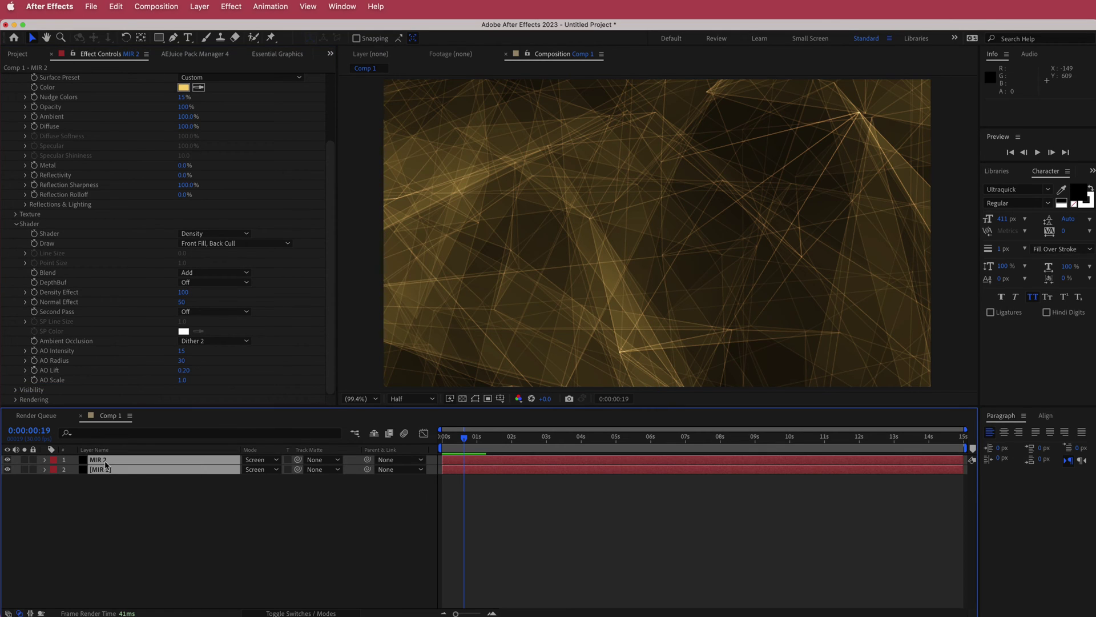
{"action": "right_click", "coordinate": [105, 465]}
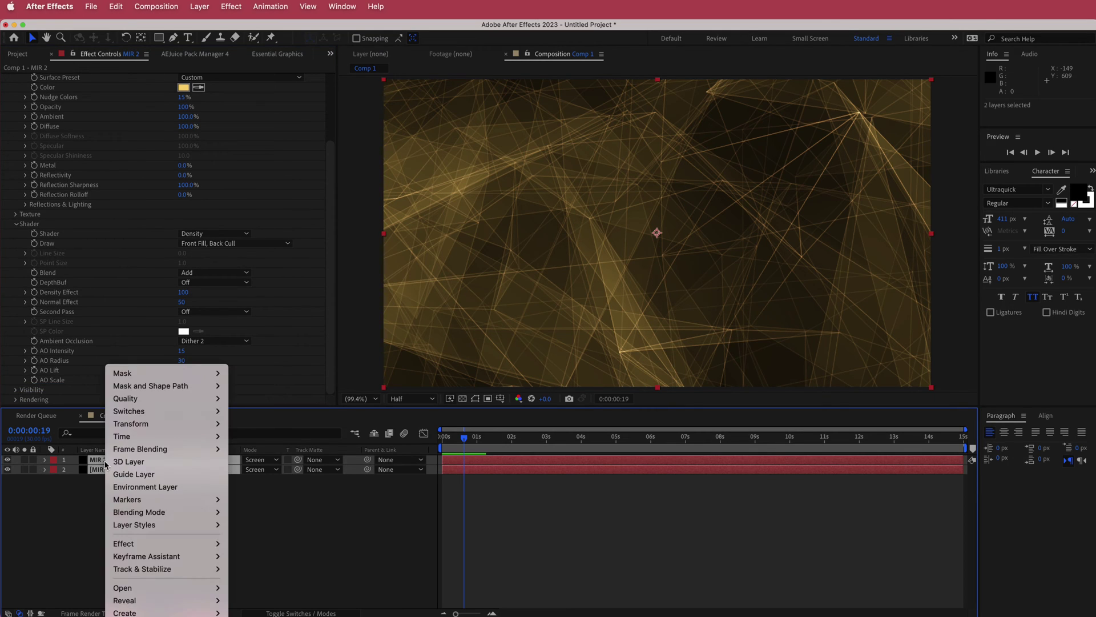
{"action": "left_click", "coordinate": [80, 499]}
{"action": "left_click", "coordinate": [410, 551]}
{"action": "key", "text": "super+a"}
{"action": "left_click", "coordinate": [199, 6]}
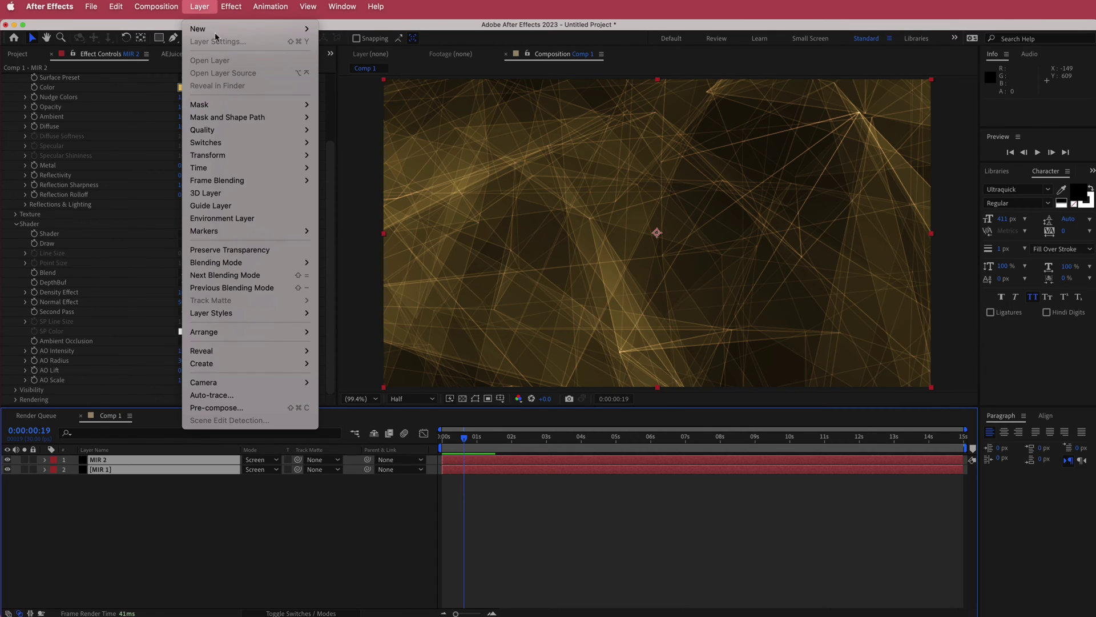
{"action": "left_click", "coordinate": [254, 410]}
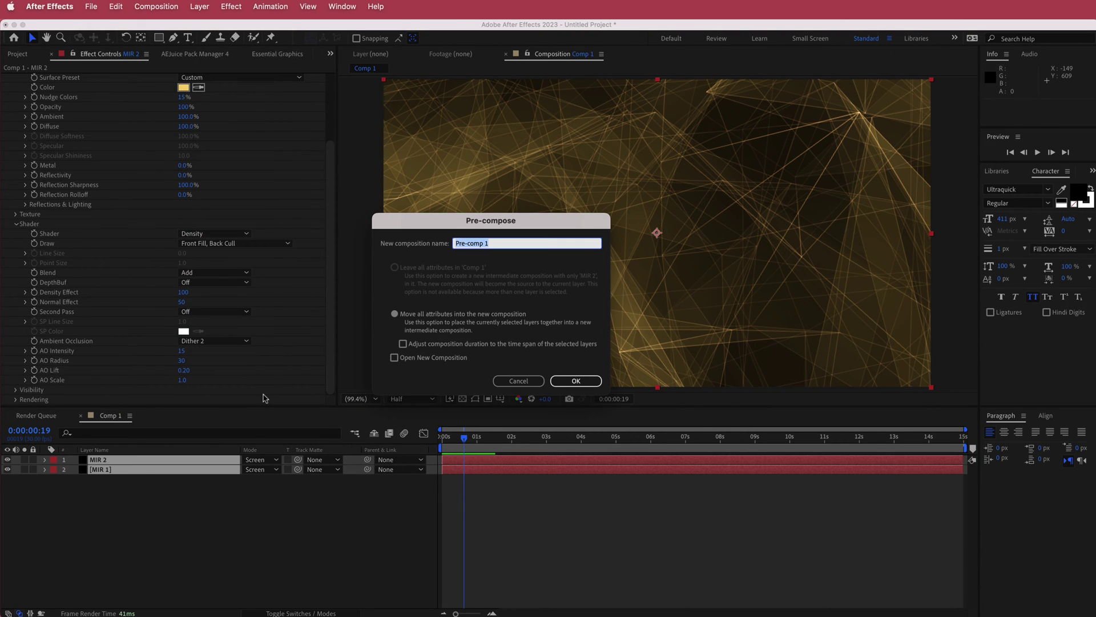
{"action": "type", "text": "MIR"}
{"action": "key", "text": "Return"}
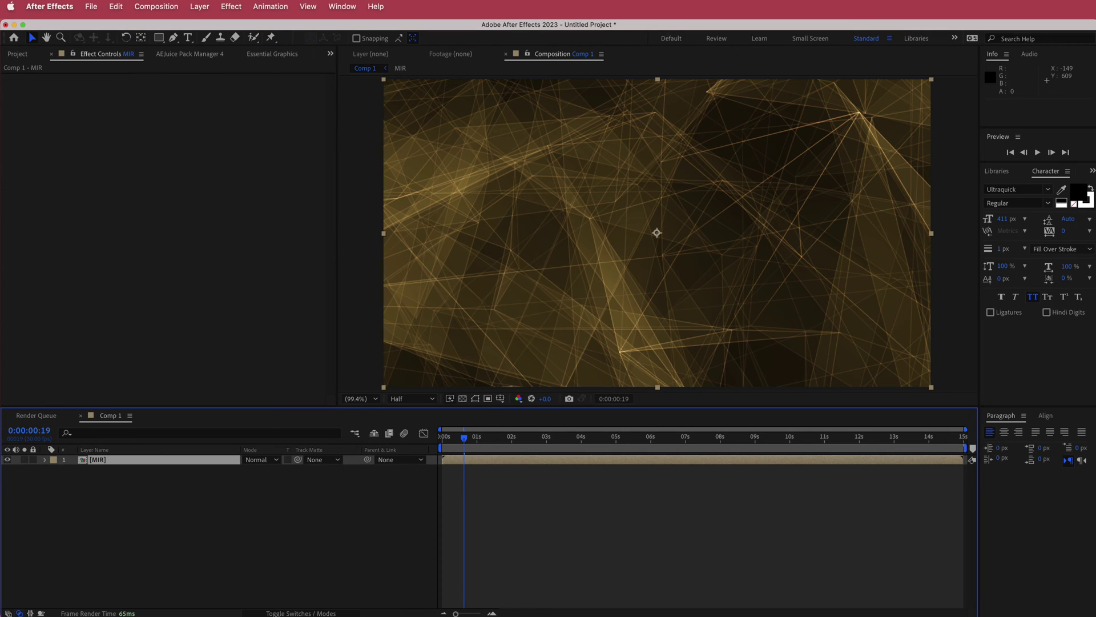
Set the MIR pre-comp layer's blend mode to Screen.
{"action": "left_click", "coordinate": [258, 460]}
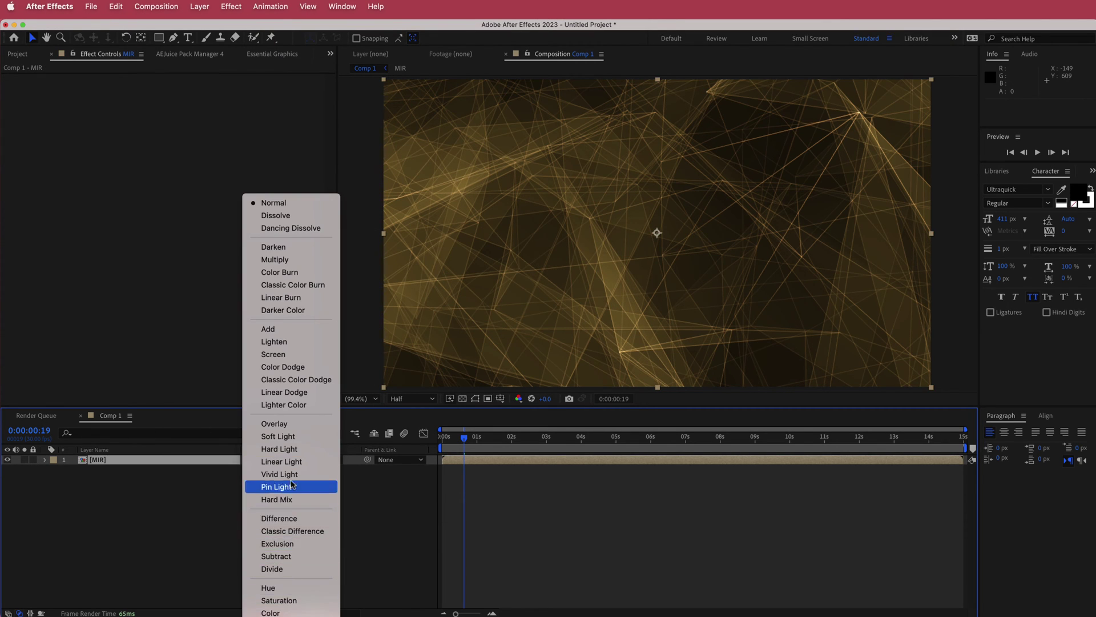
{"action": "left_click", "coordinate": [289, 355]}
{"action": "key", "text": "super+y"}
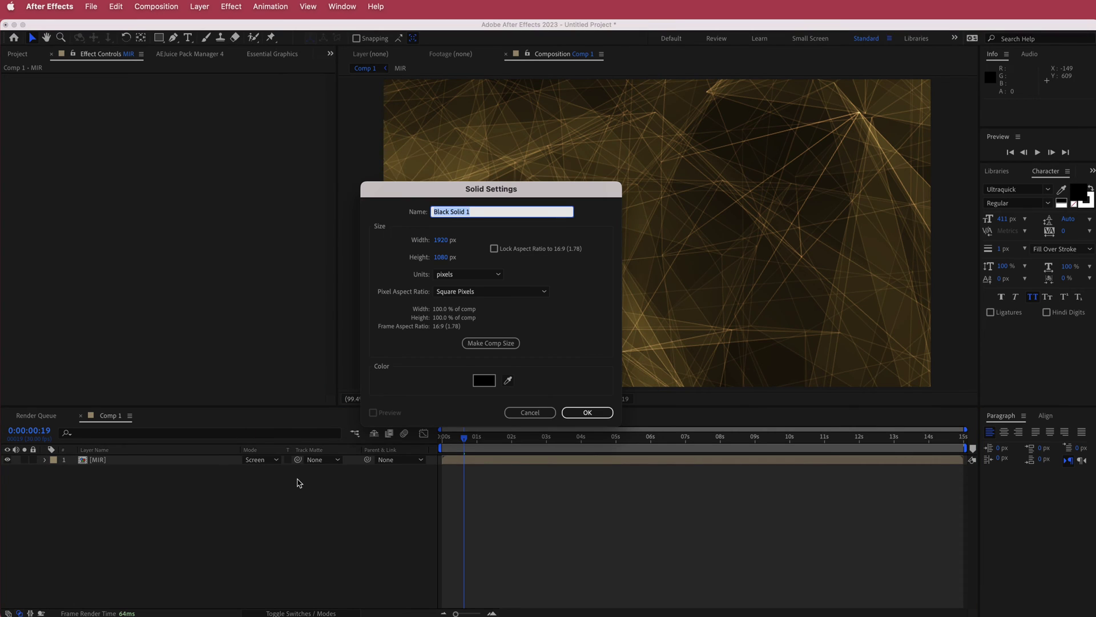
Create a solid named BG and place it beneath the MIR layer.
{"action": "type", "text": "BG"}
{"action": "key", "text": "Return"}
{"action": "left_click_drag", "start_coordinate": [127, 461], "coordinate": [129, 480]}
Apply Gradient Ramp to BG as a Radial Ramp with swapped colours.
{"action": "key", "text": "ctrl+space"}
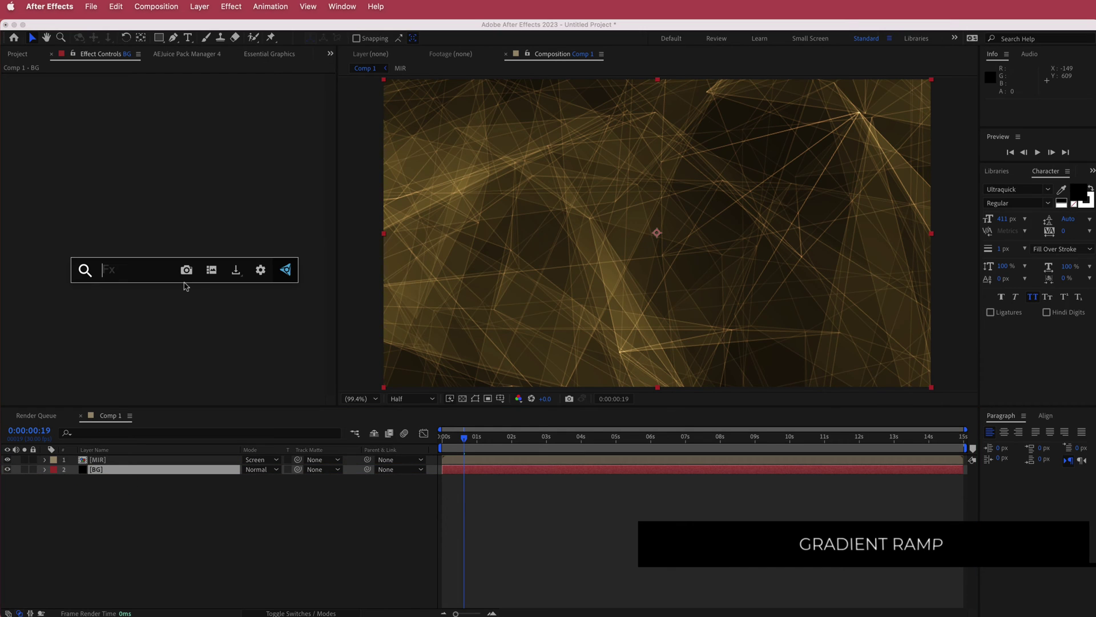
{"action": "type", "text": "grad"}
{"action": "key", "text": "Return"}
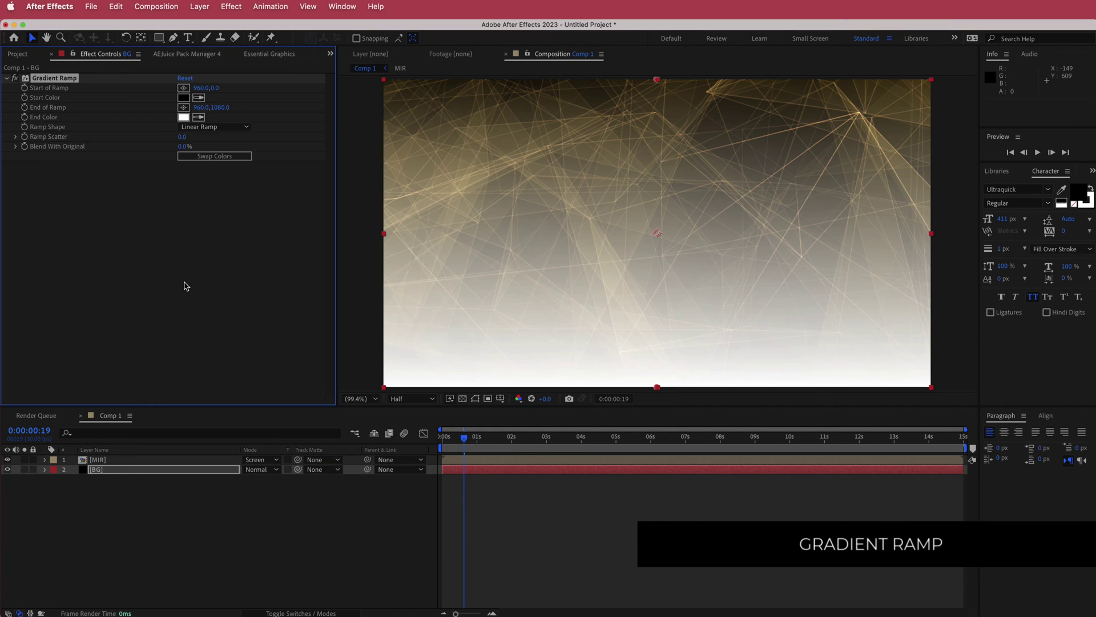
{"action": "left_click", "coordinate": [208, 130]}
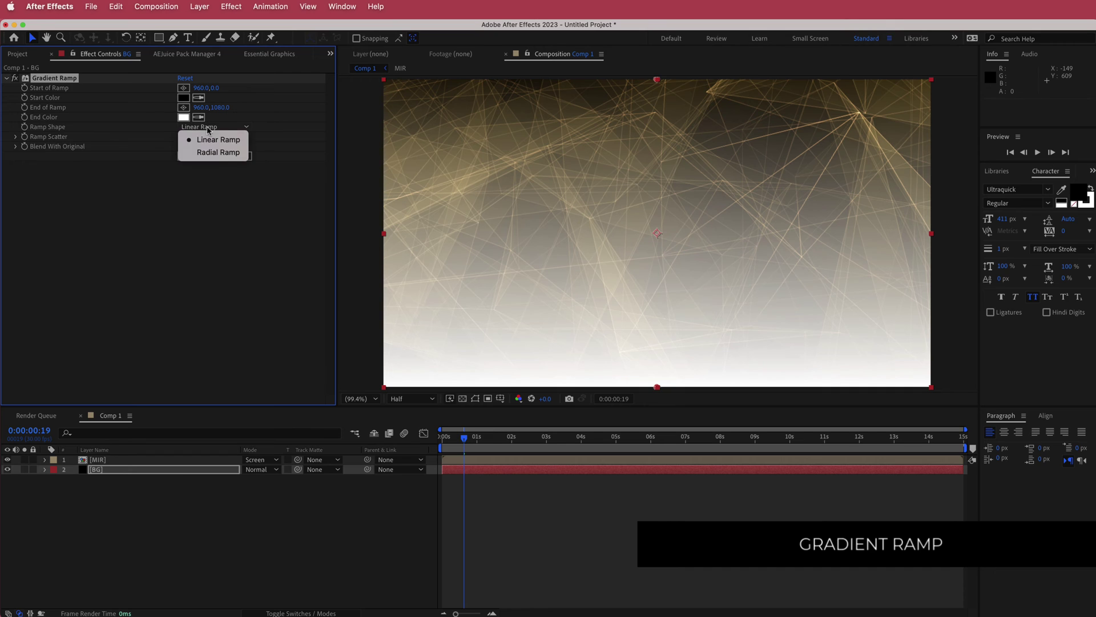
{"action": "left_click", "coordinate": [221, 153]}
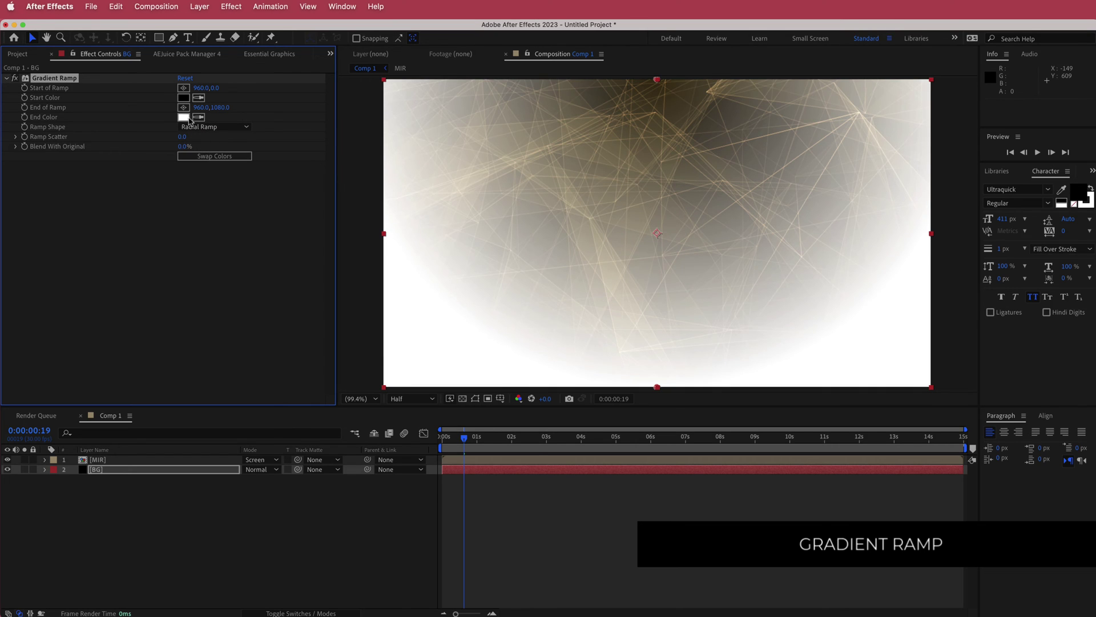
{"action": "left_click", "coordinate": [211, 156]}
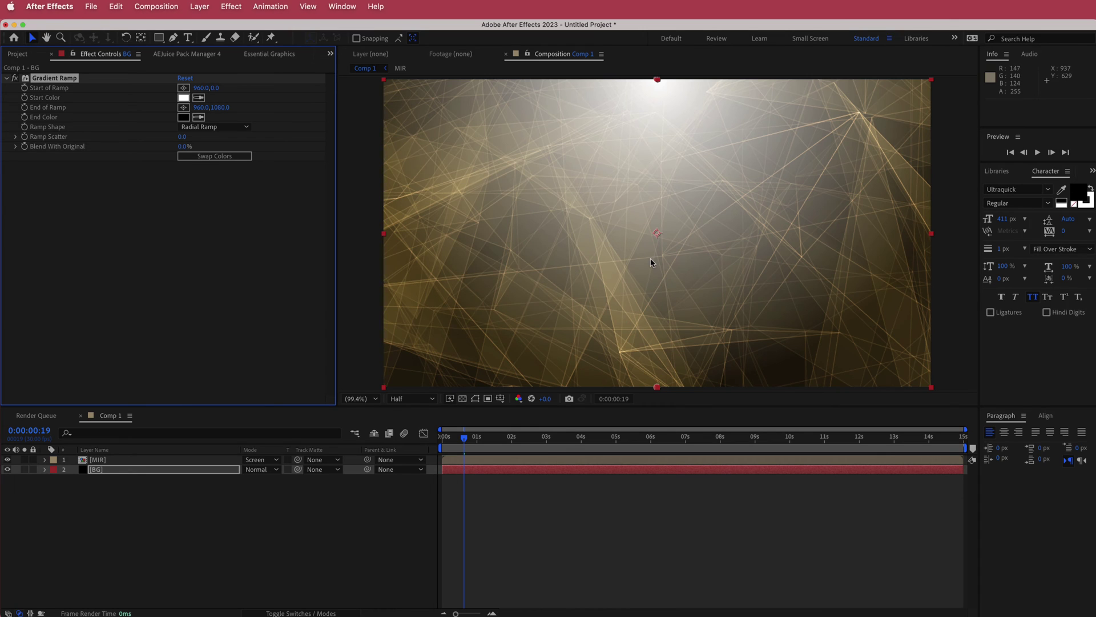
{"action": "scroll", "coordinate": [649, 259], "scroll_direction": "down", "scroll_amount": 2}
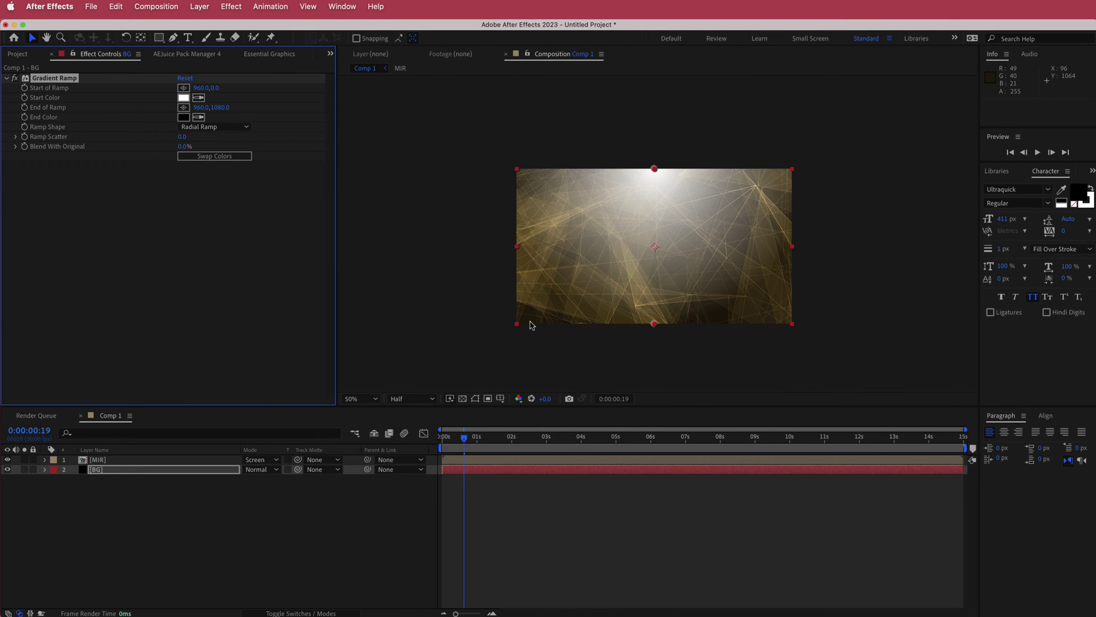
Copy the #FF7B54 colour from Color Hunt and return to After Effects.
{"action": "key", "text": "super+Tab"}
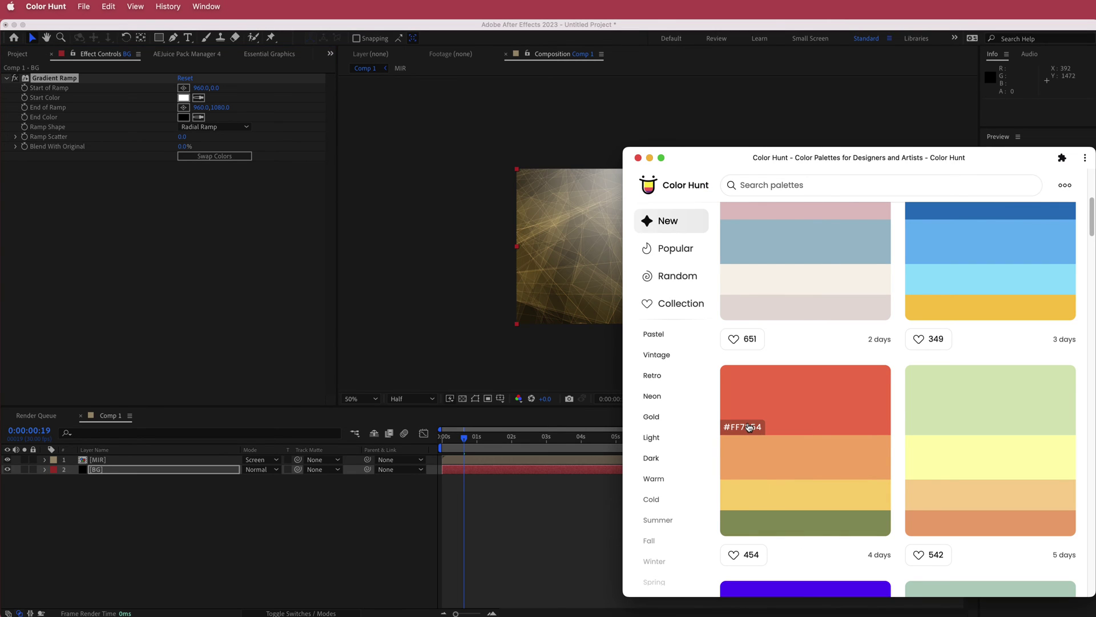
{"action": "left_click", "coordinate": [749, 427]}
{"action": "key", "text": "super+Tab"}
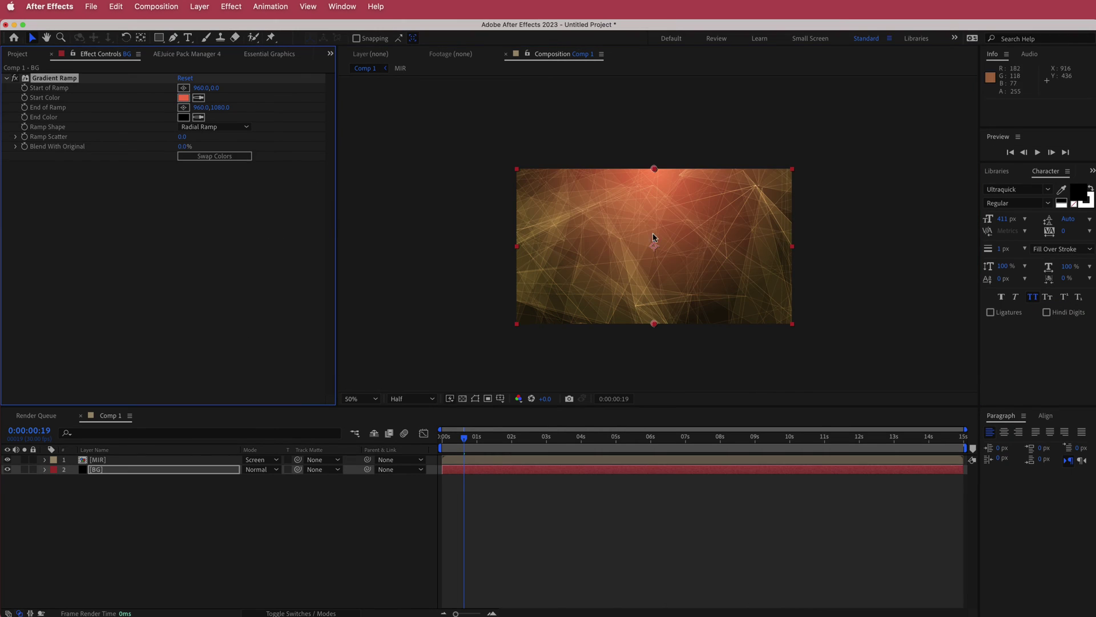
Move the ramp start above the frame and bring End of Ramp up to 960, 848.
{"action": "left_click_drag", "start_coordinate": [655, 169], "coordinate": [651, 101]}
{"action": "left_click", "coordinate": [183, 107]}
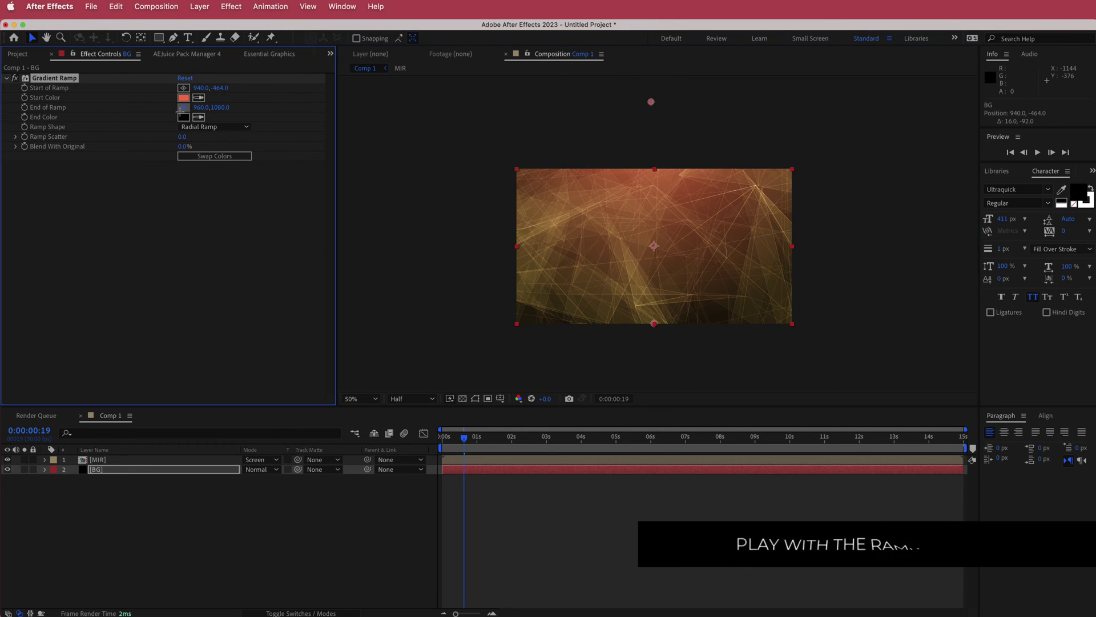
{"action": "mouse_move", "coordinate": [653, 300]}
{"action": "left_mouse_down"}
{"action": "mouse_move", "coordinate": [656, 246]}
{"action": "mouse_move", "coordinate": [657, 291]}
{"action": "left_mouse_up"}
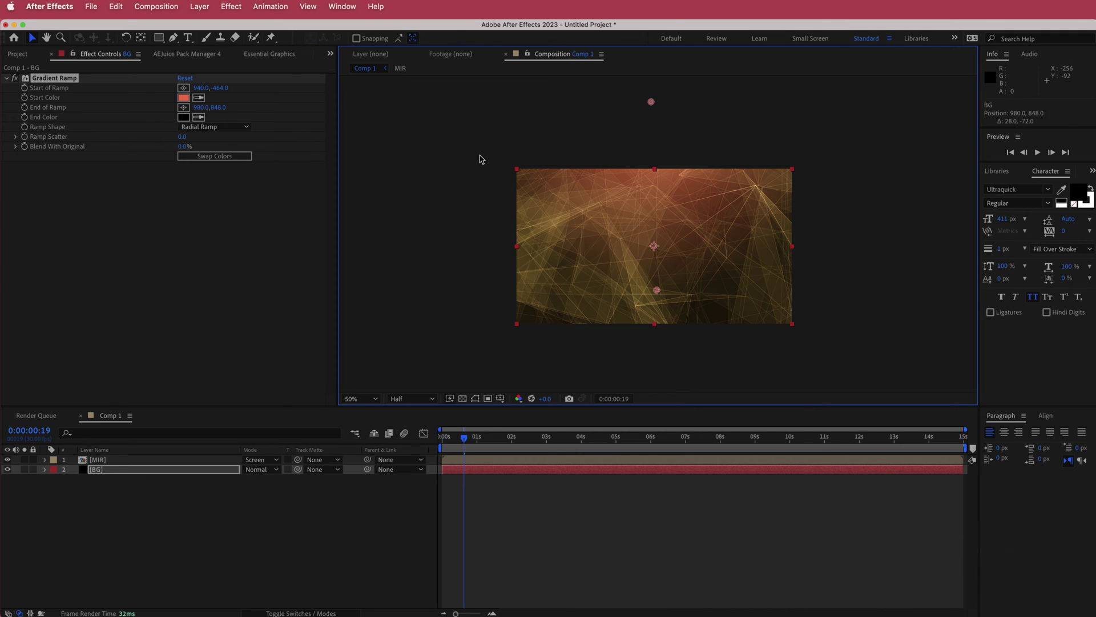
Select the MIR layer and scrub the timeline to preview the animation.
{"action": "left_click", "coordinate": [196, 520]}
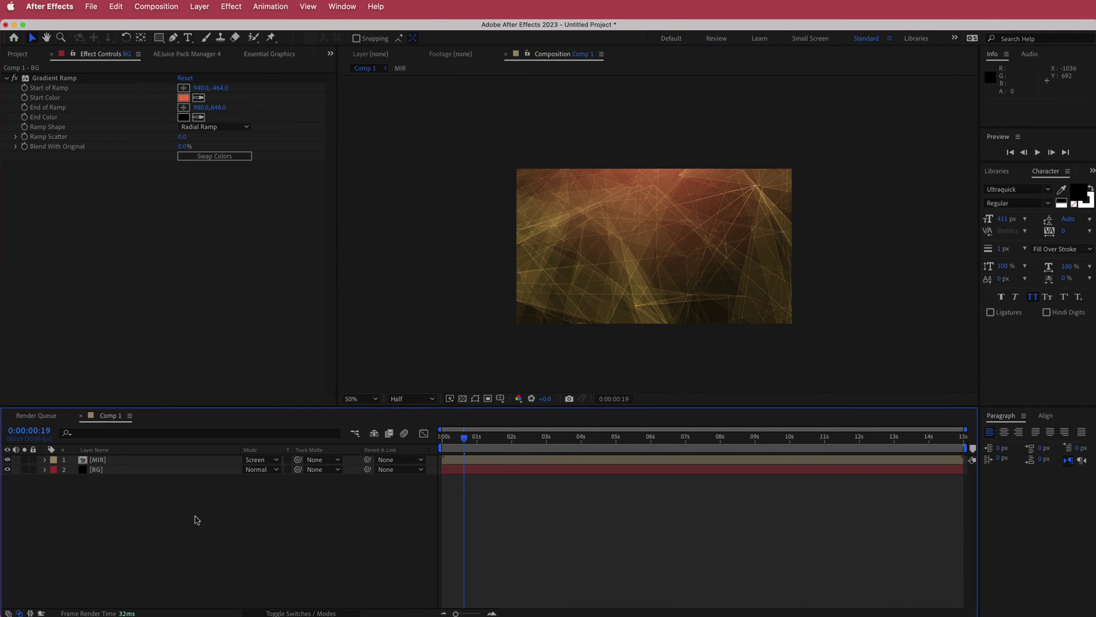
{"action": "left_click", "coordinate": [462, 458]}
{"action": "left_click_drag", "start_coordinate": [466, 442], "coordinate": [408, 447]}
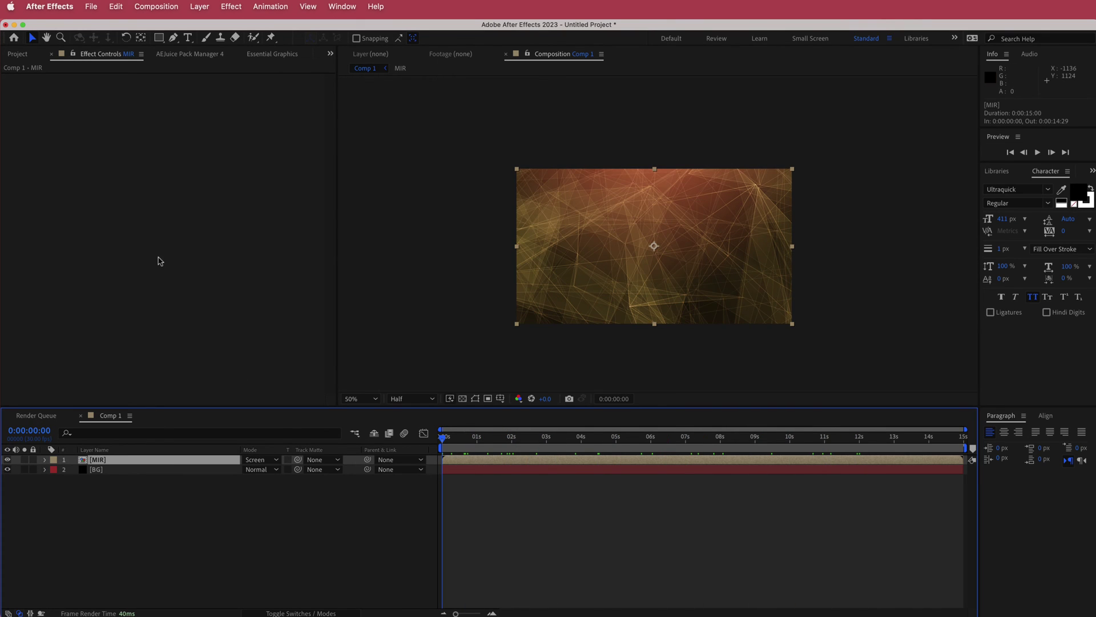
Apply Turbulent Displace to MIR with Amount 90.
{"action": "key", "text": "ctrl+space"}
{"action": "type", "text": "turbu"}
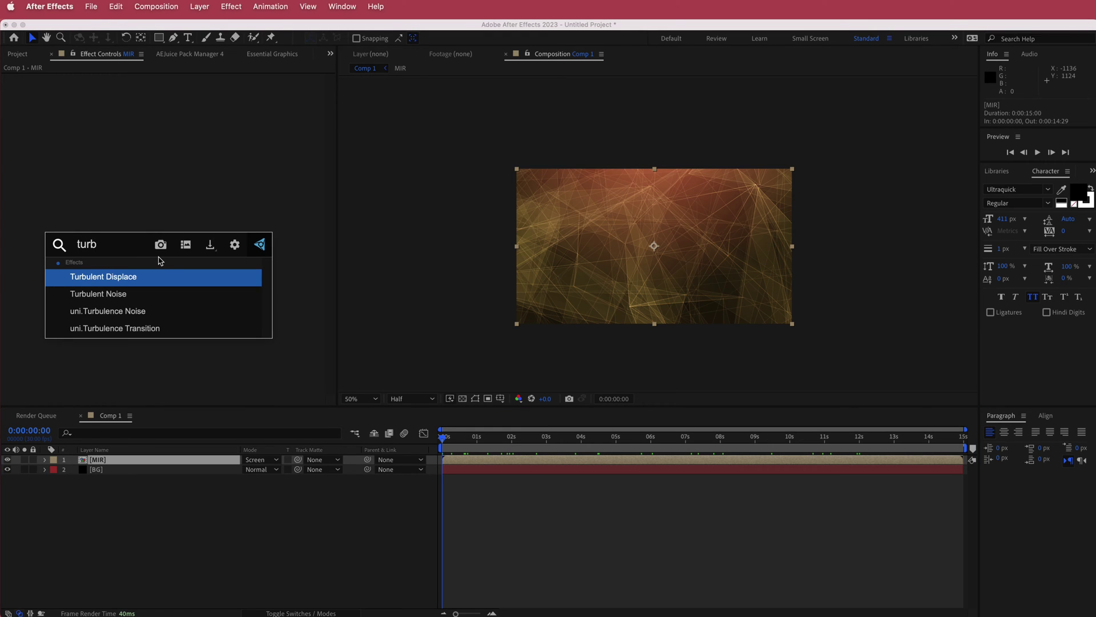
{"action": "key", "text": "Return"}
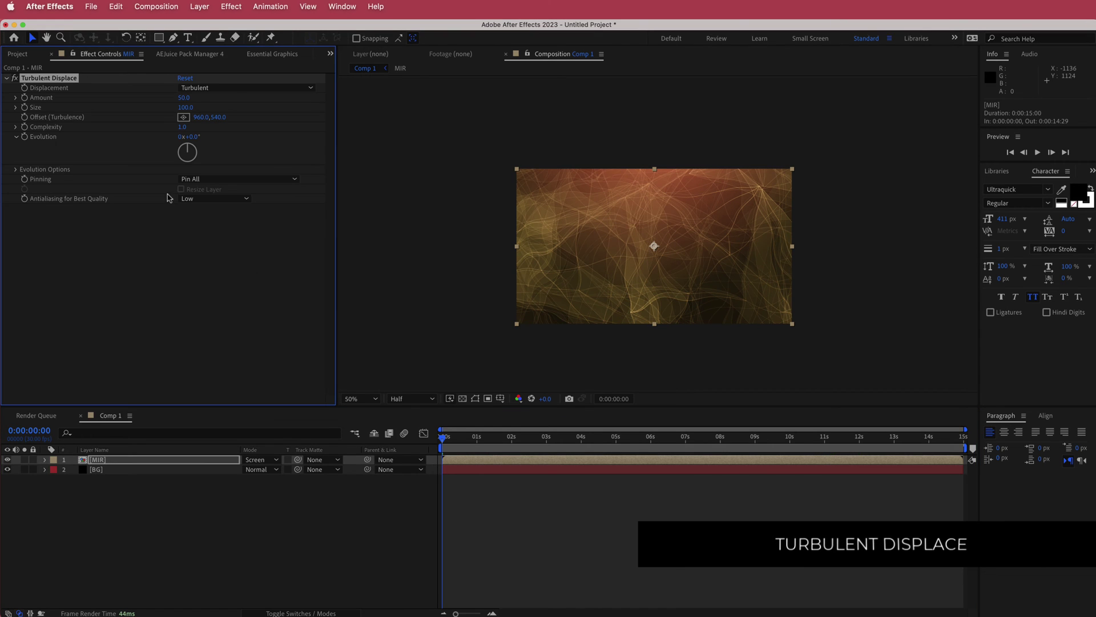
{"action": "mouse_move", "coordinate": [184, 100]}
{"action": "left_mouse_down"}
{"action": "mouse_move", "coordinate": [671, 108]}
{"action": "mouse_move", "coordinate": [183, 102]}
{"action": "left_mouse_up"}
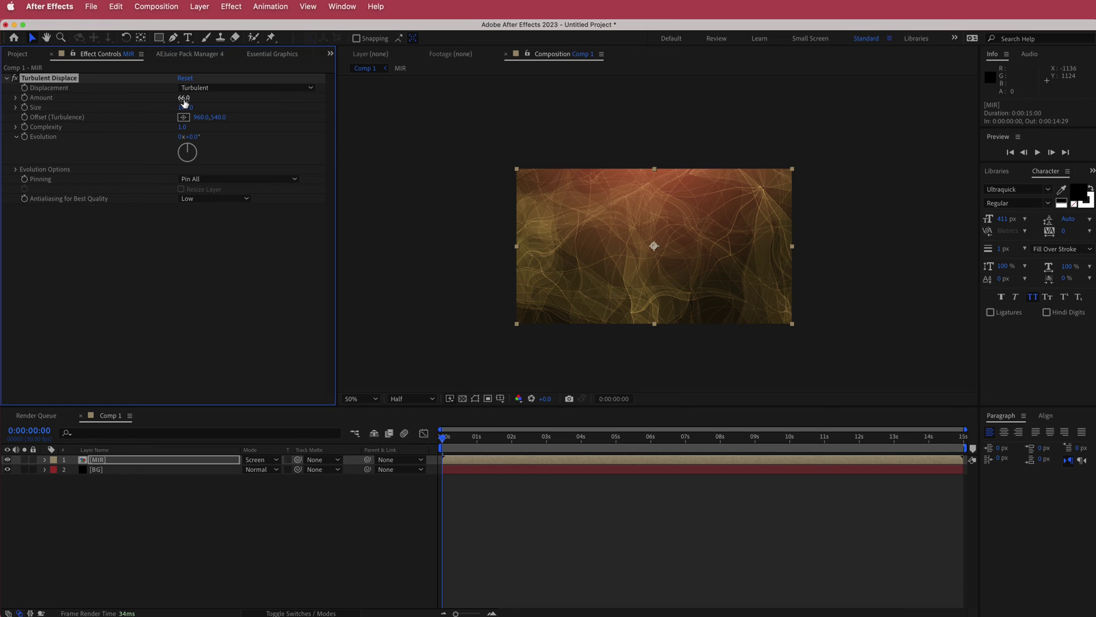
{"action": "left_click", "coordinate": [184, 99]}
{"action": "type", "text": "90"}
{"action": "key", "text": "Return"}
Set the Turbulent Displace Size to 40.
{"action": "left_click", "coordinate": [185, 108]}
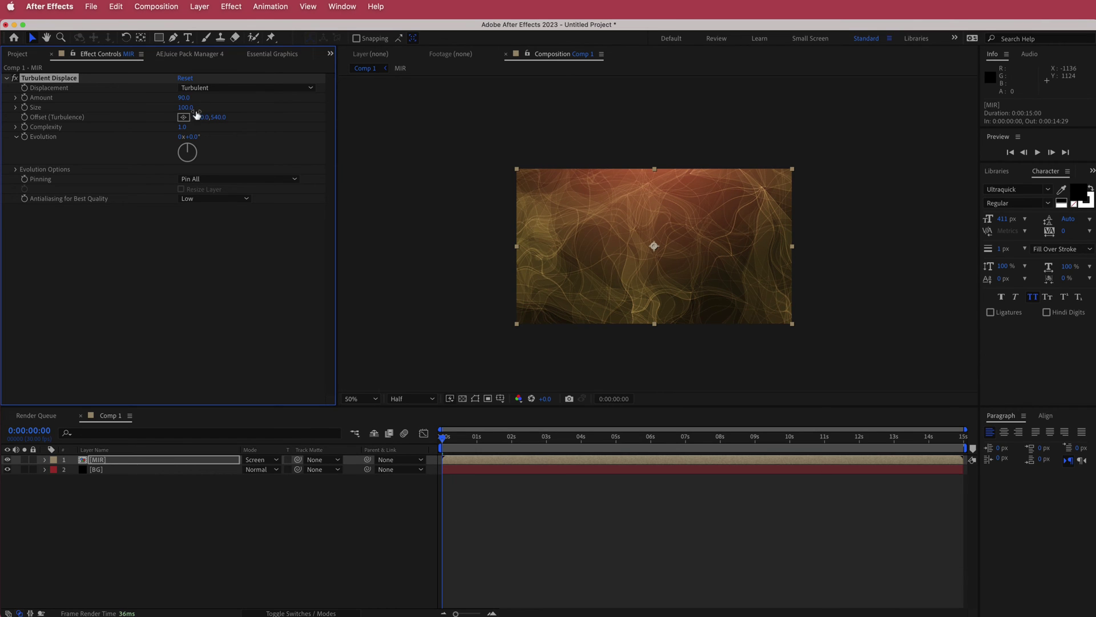
{"action": "type", "text": "180"}
{"action": "key", "text": "Return"}
{"action": "left_click_drag", "start_coordinate": [229, 109], "coordinate": [143, 115]}
{"action": "left_click", "coordinate": [184, 110]}
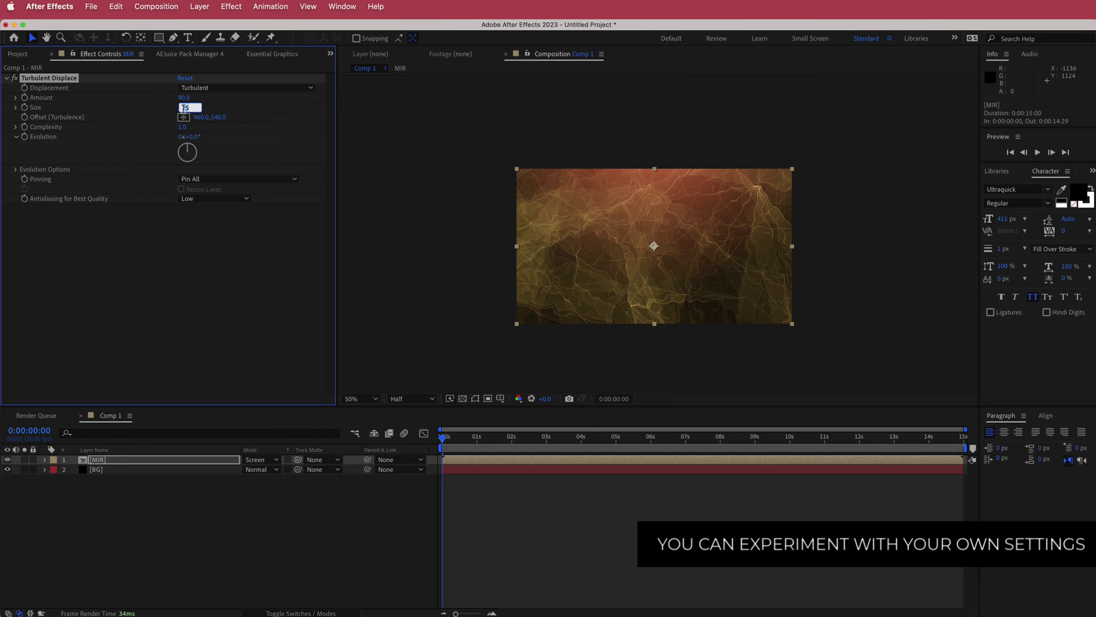
{"action": "type", "text": "40"}
{"action": "key", "text": "Return"}
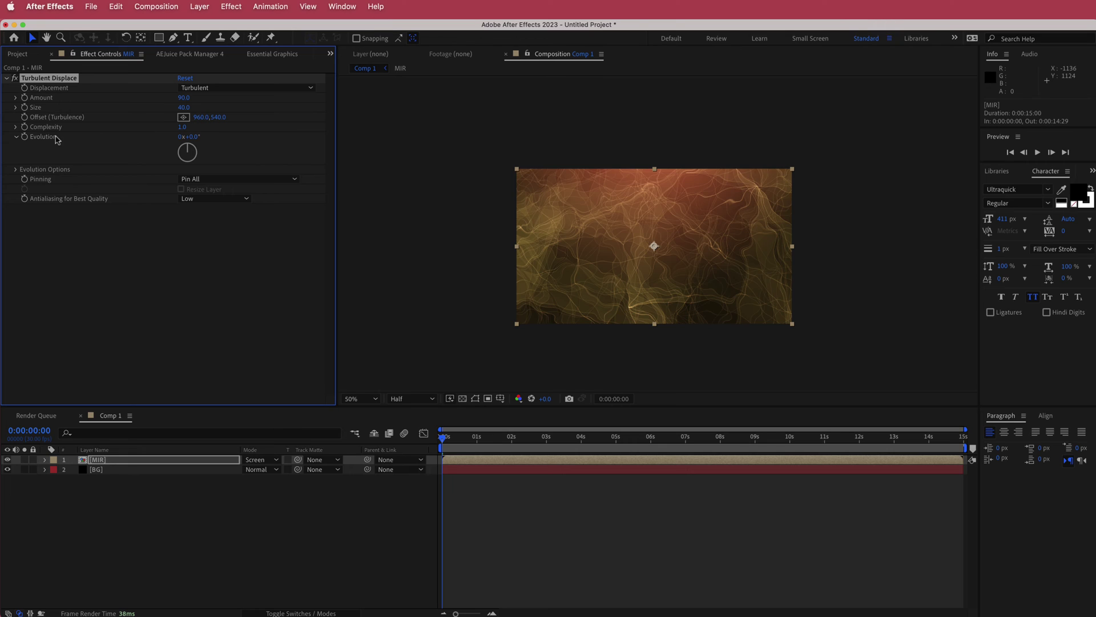
Give Turbulent Displace's Evolution the expression time*10.
{"action": "left_click", "coordinate": [24, 137], "text": "alt"}
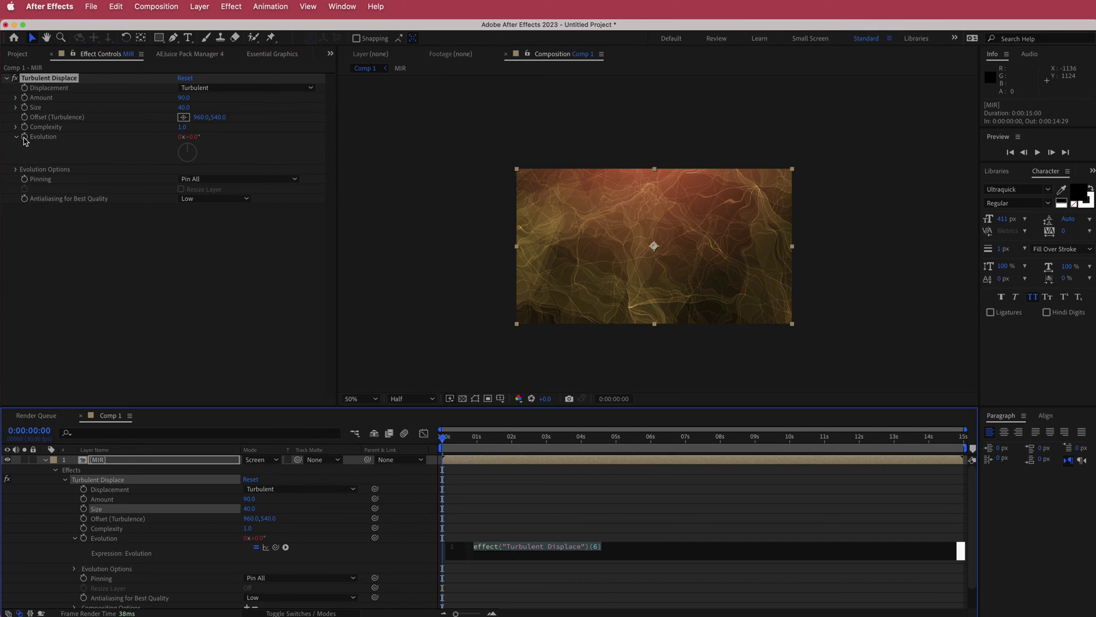
{"action": "type", "text": "time*10"}
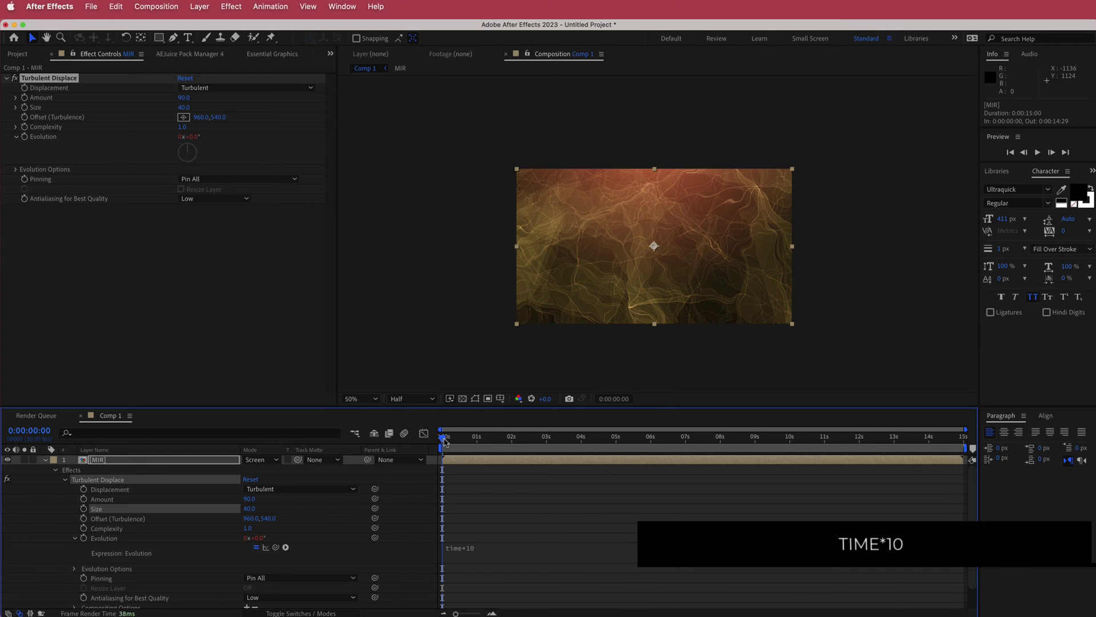
{"action": "left_click_drag", "start_coordinate": [449, 444], "coordinate": [856, 446]}
Fit the composition to the viewer and scrub to preview the evolving turbulence.
{"action": "left_click", "coordinate": [360, 398]}
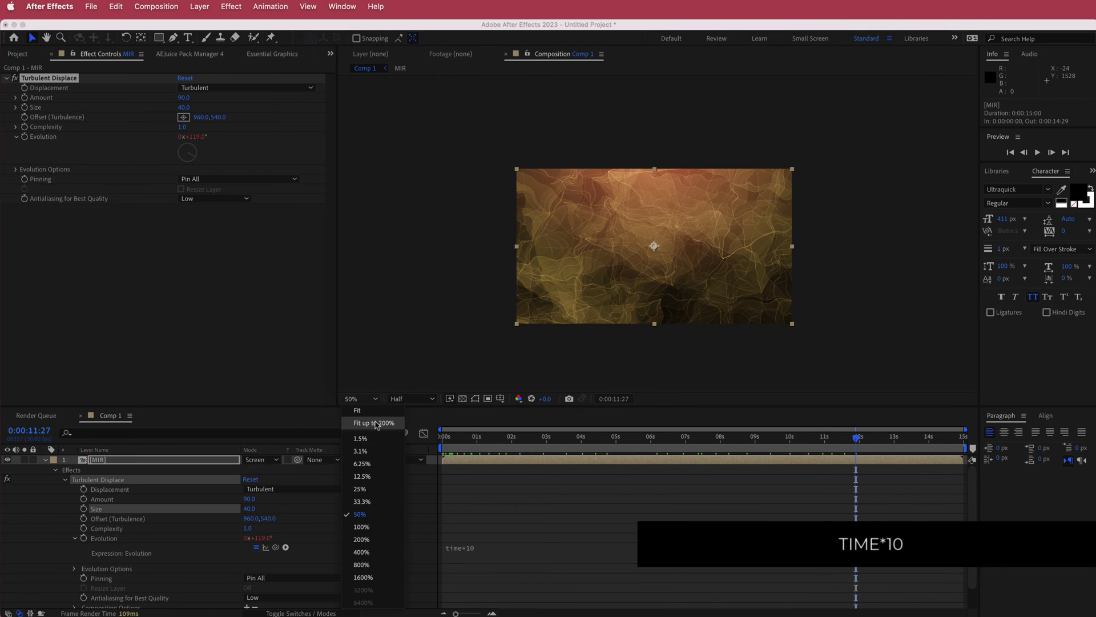
{"action": "left_click", "coordinate": [360, 421]}
{"action": "left_click_drag", "start_coordinate": [715, 444], "coordinate": [435, 447]}
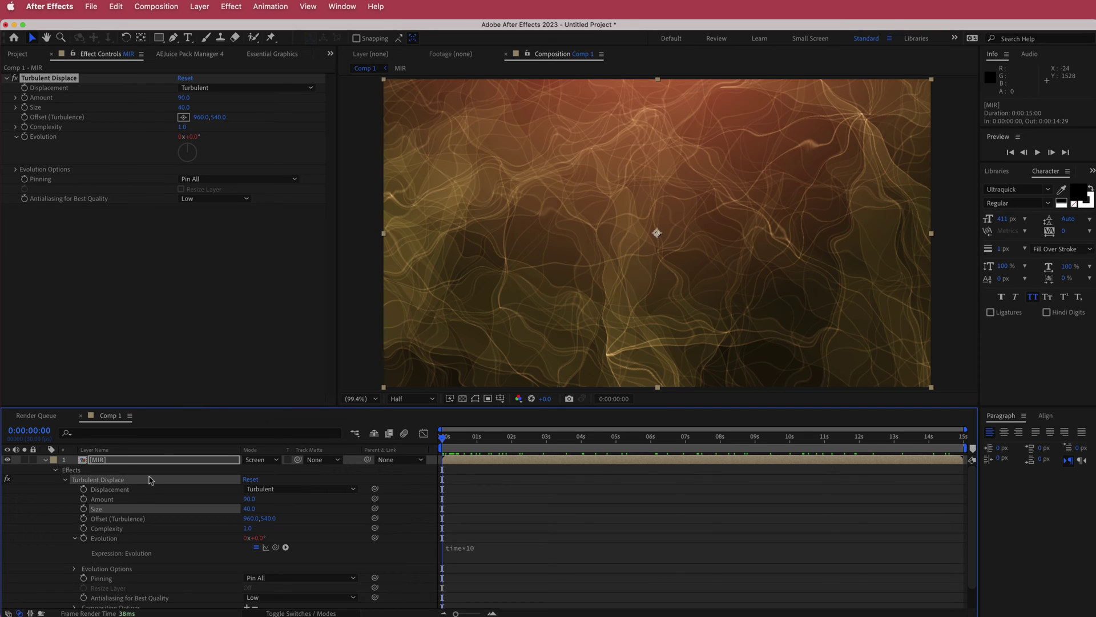
Add a new adjustment layer at the top of Comp 1.
{"action": "left_click", "coordinate": [46, 461]}
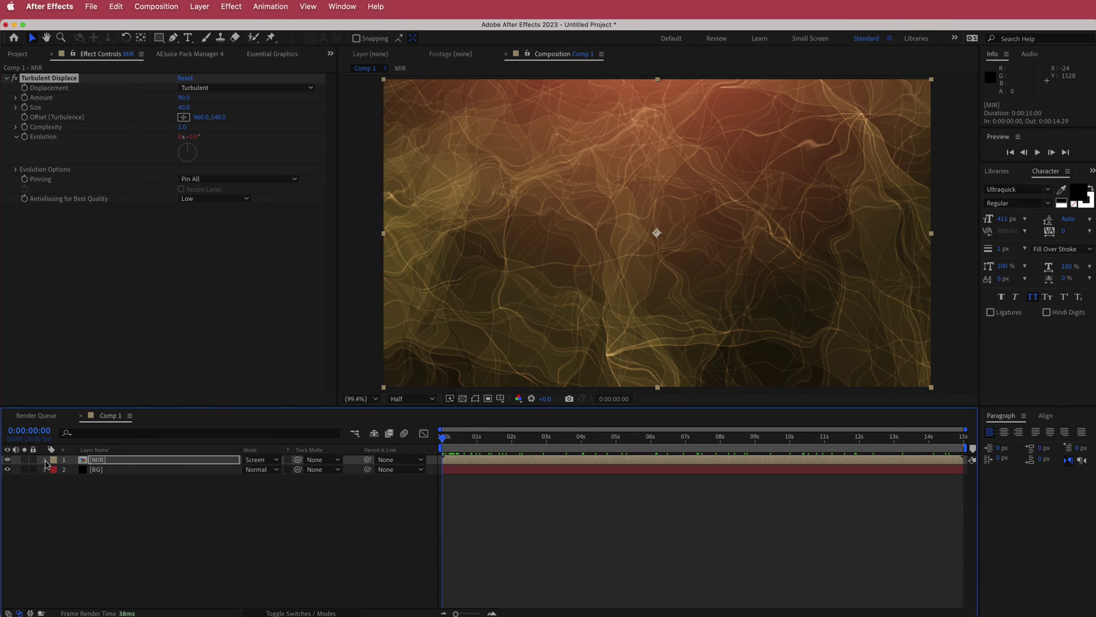
{"action": "right_click", "coordinate": [252, 501]}
{"action": "mouse_move", "coordinate": [268, 507]}
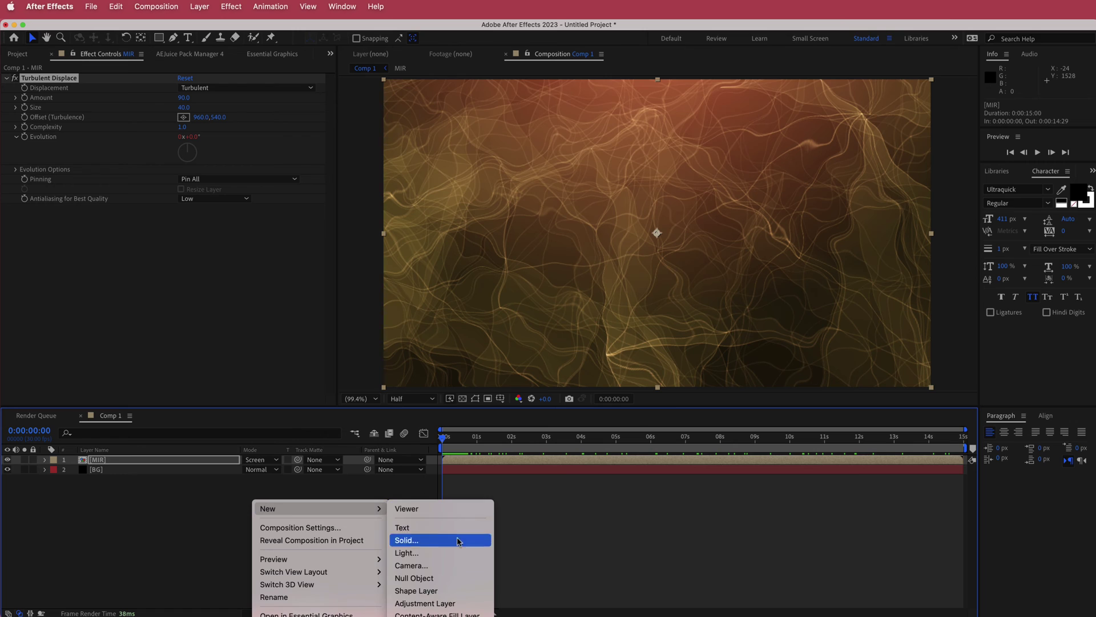
{"action": "left_click", "coordinate": [451, 604]}
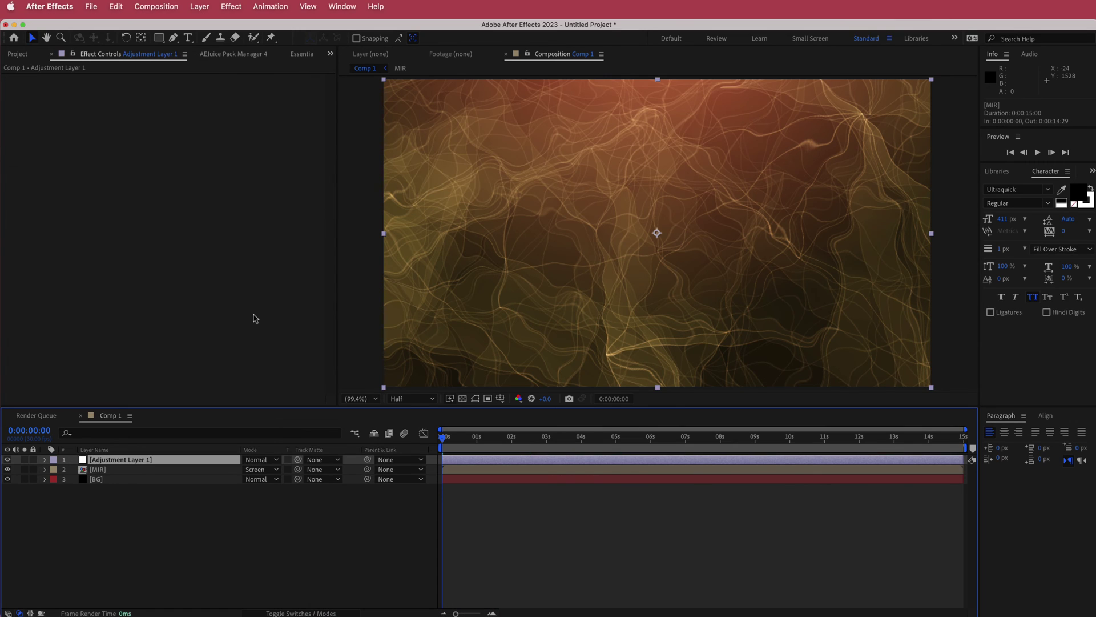
Apply Curves to the adjustment layer, bending it into a gentle S-curve.
{"action": "key", "text": "ctrl+space"}
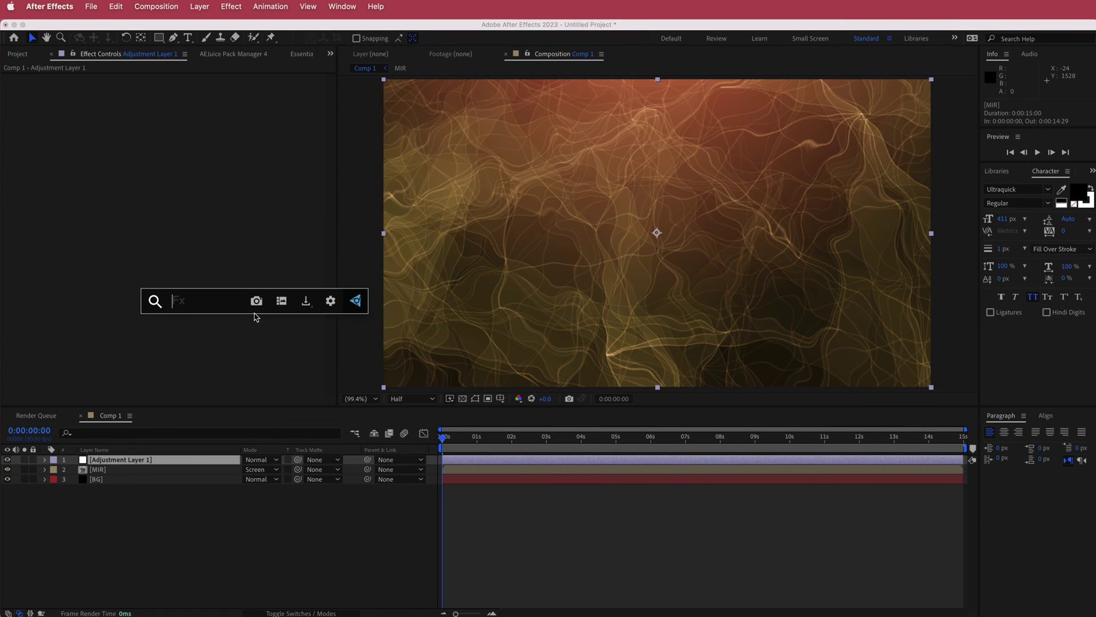
{"action": "type", "text": "cu"}
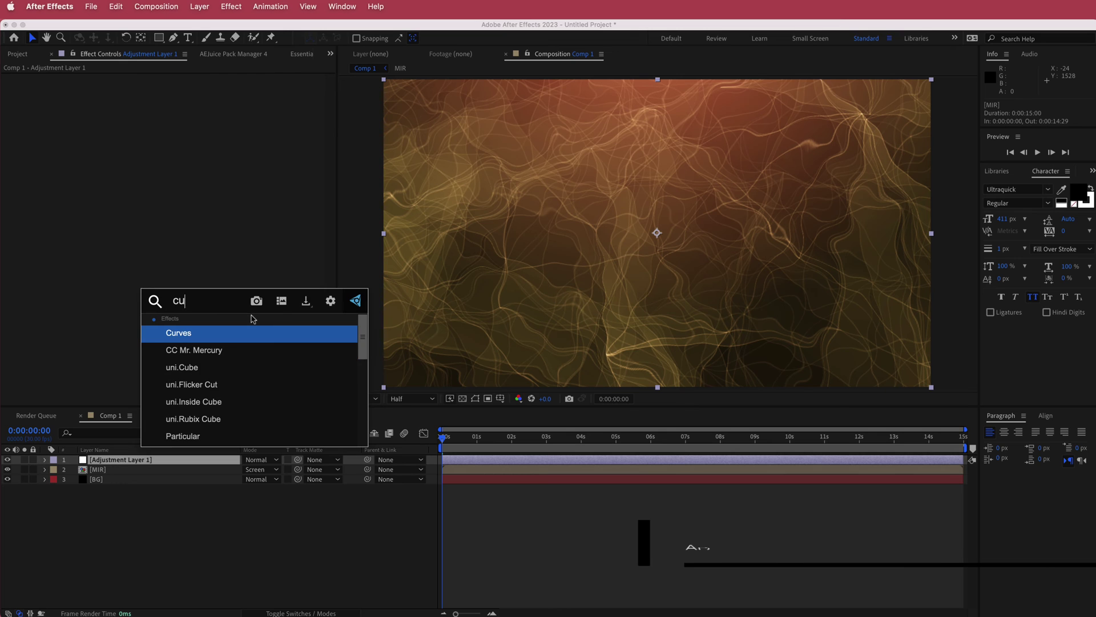
{"action": "key", "text": "Return"}
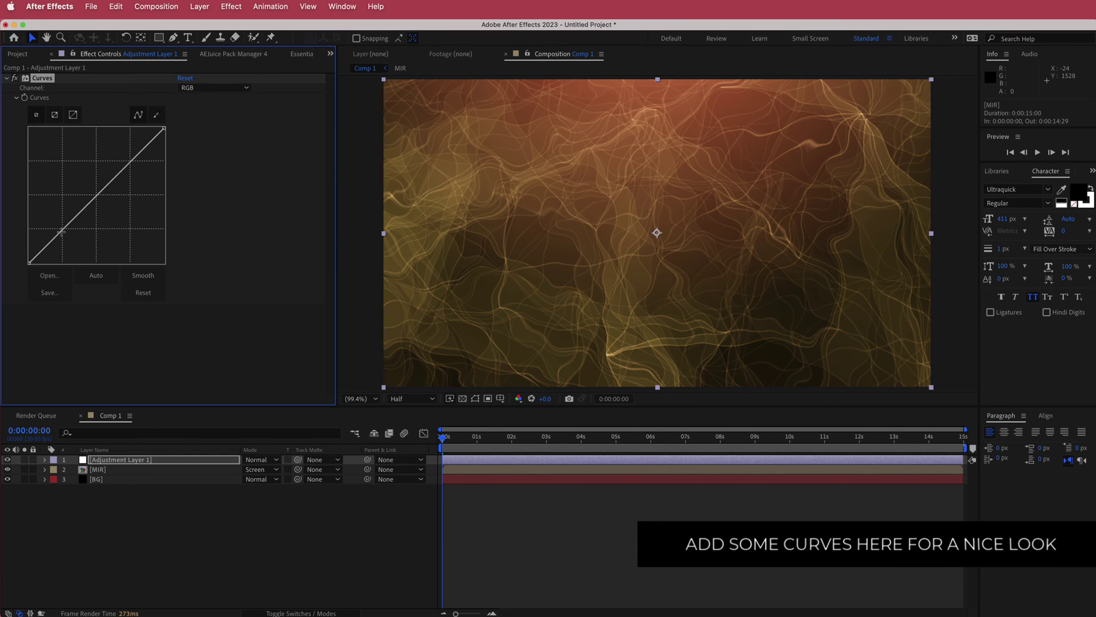
{"action": "left_click_drag", "start_coordinate": [62, 228], "coordinate": [69, 231]}
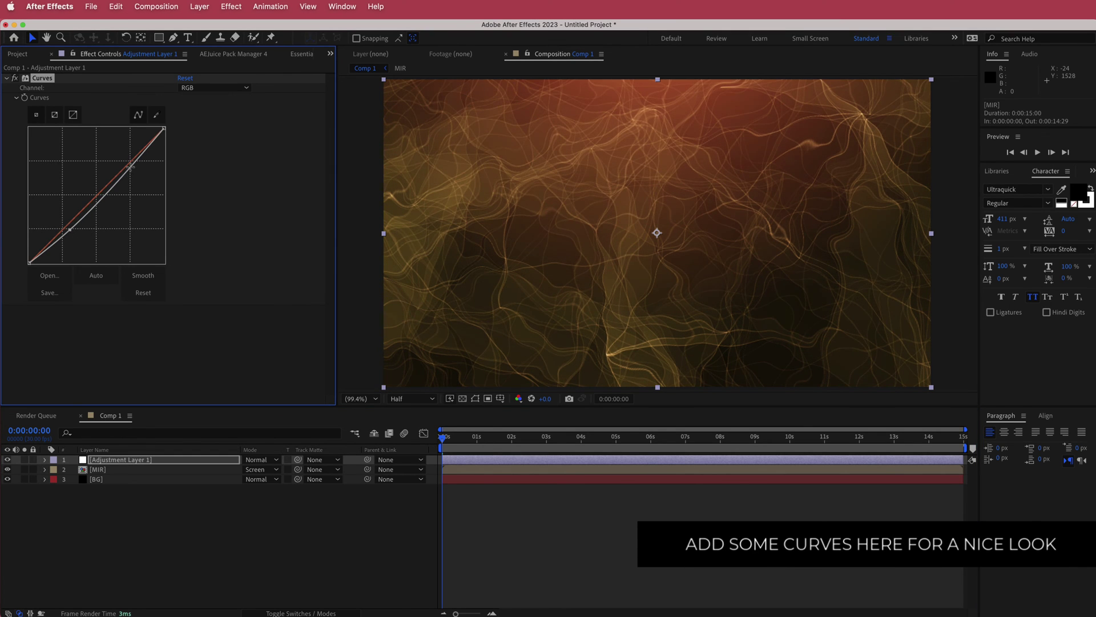
{"action": "left_click_drag", "start_coordinate": [130, 166], "coordinate": [125, 163]}
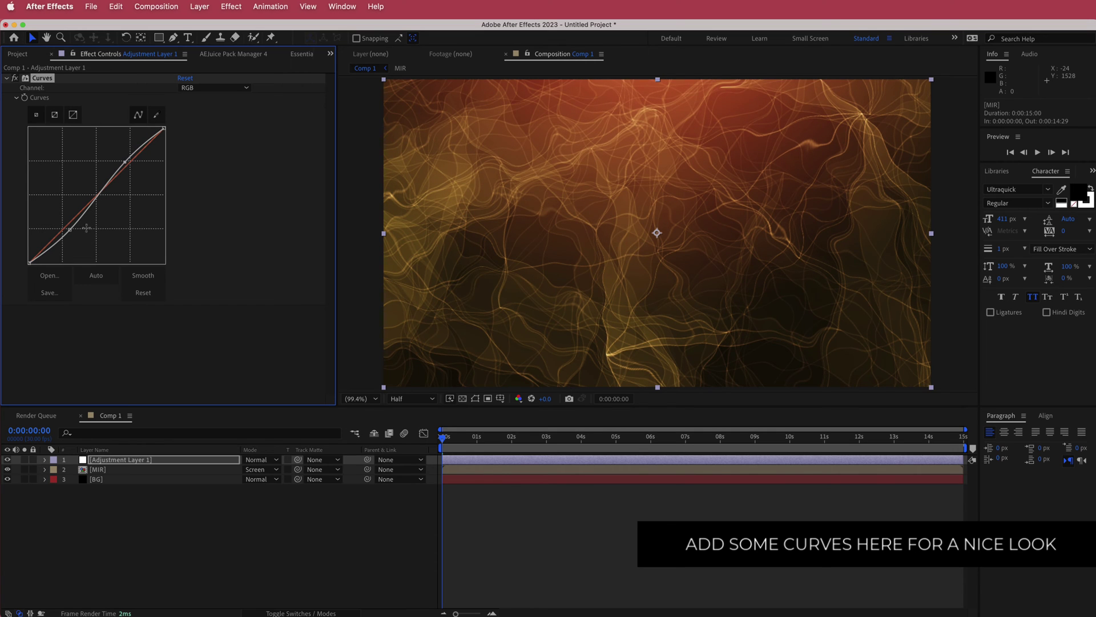
{"action": "left_click_drag", "start_coordinate": [69, 232], "coordinate": [69, 231]}
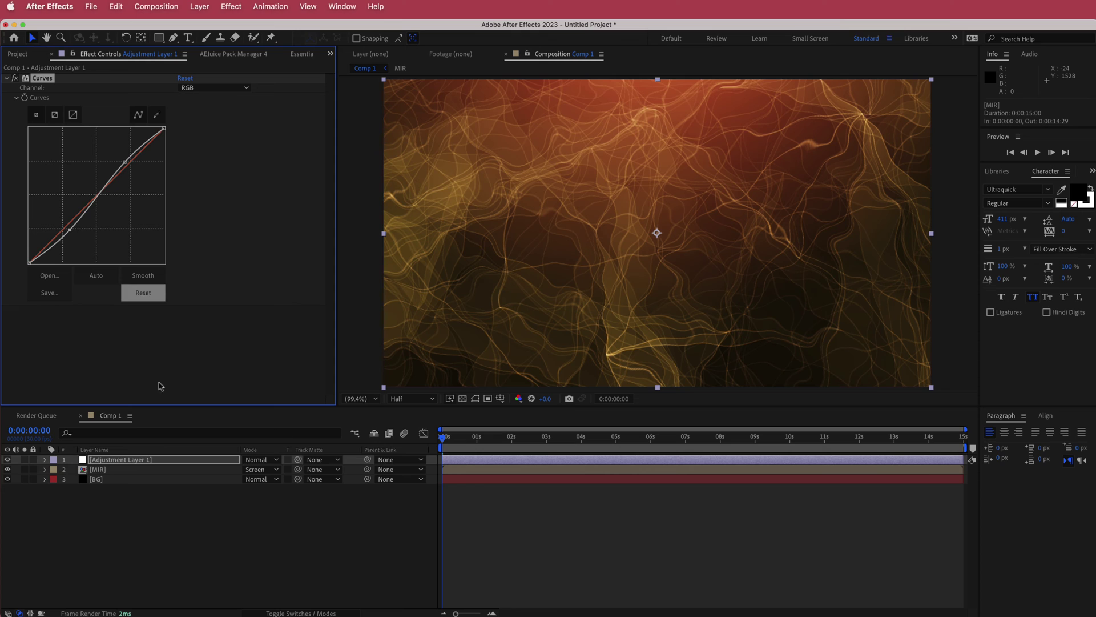
{"action": "right_click", "coordinate": [253, 520]}
Add a second adjustment layer and apply Glow to it.
{"action": "mouse_move", "coordinate": [320, 526]}
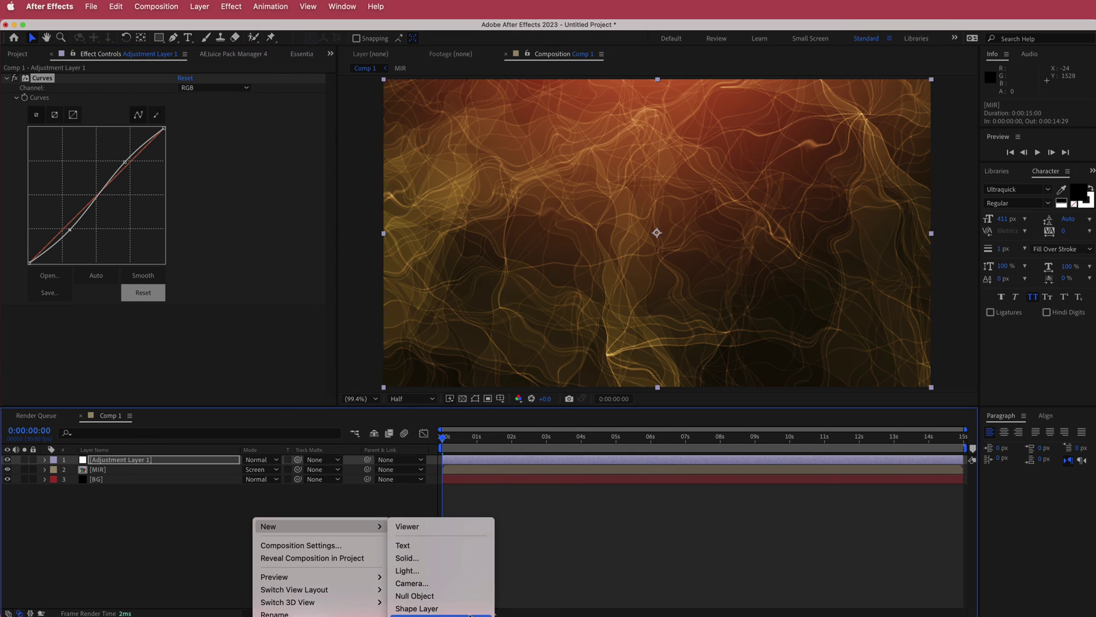
{"action": "left_click", "coordinate": [417, 616]}
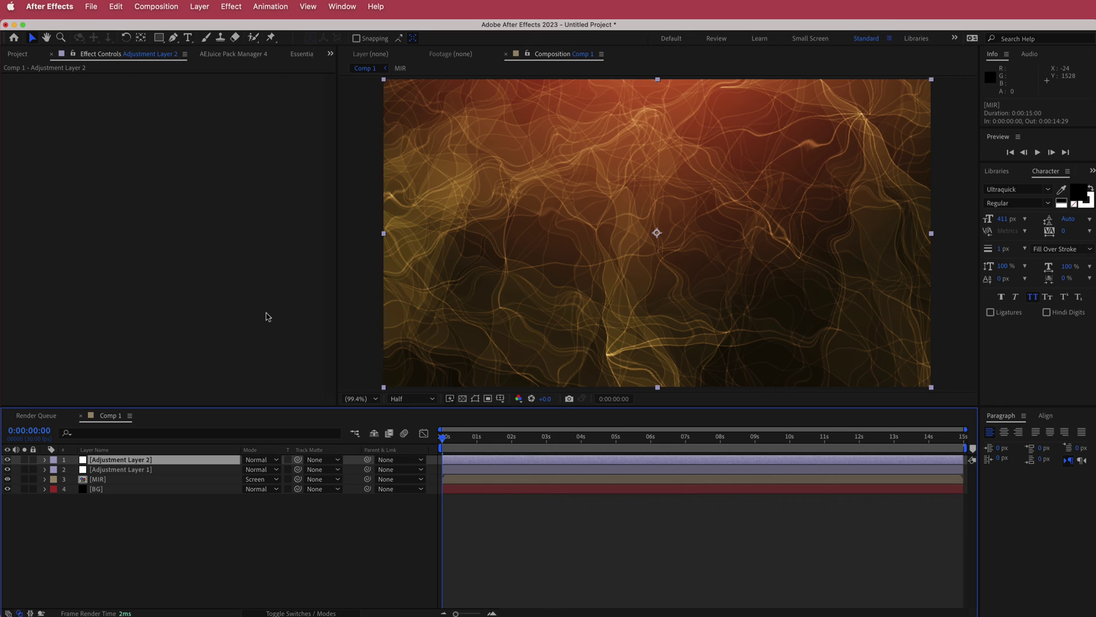
{"action": "key", "text": "ctrl+space"}
{"action": "type", "text": "glow"}
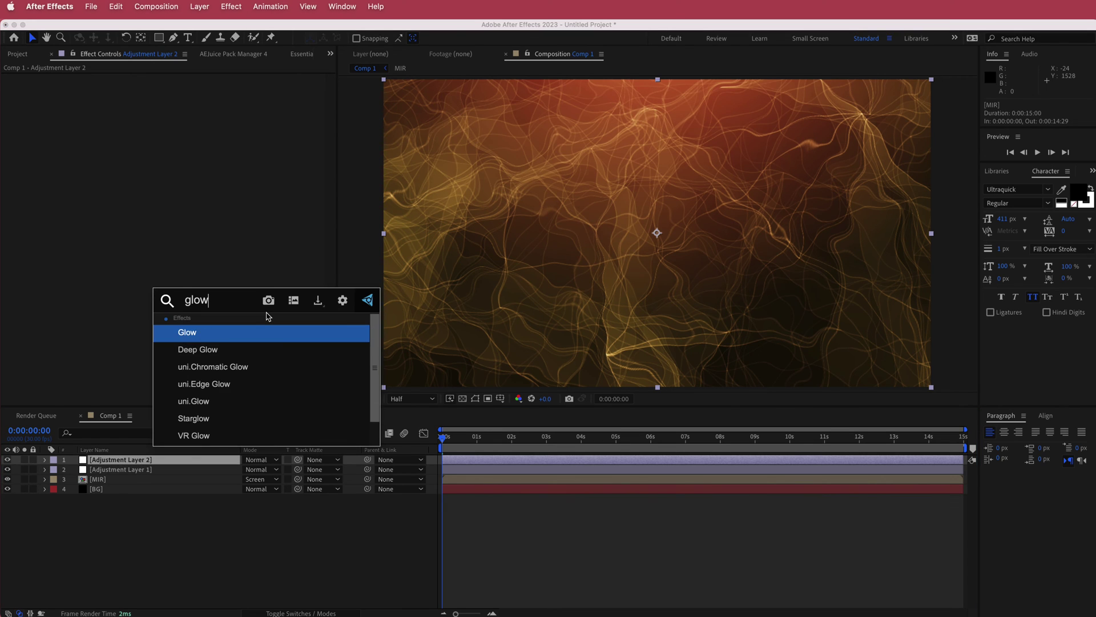
{"action": "key", "text": "Return"}
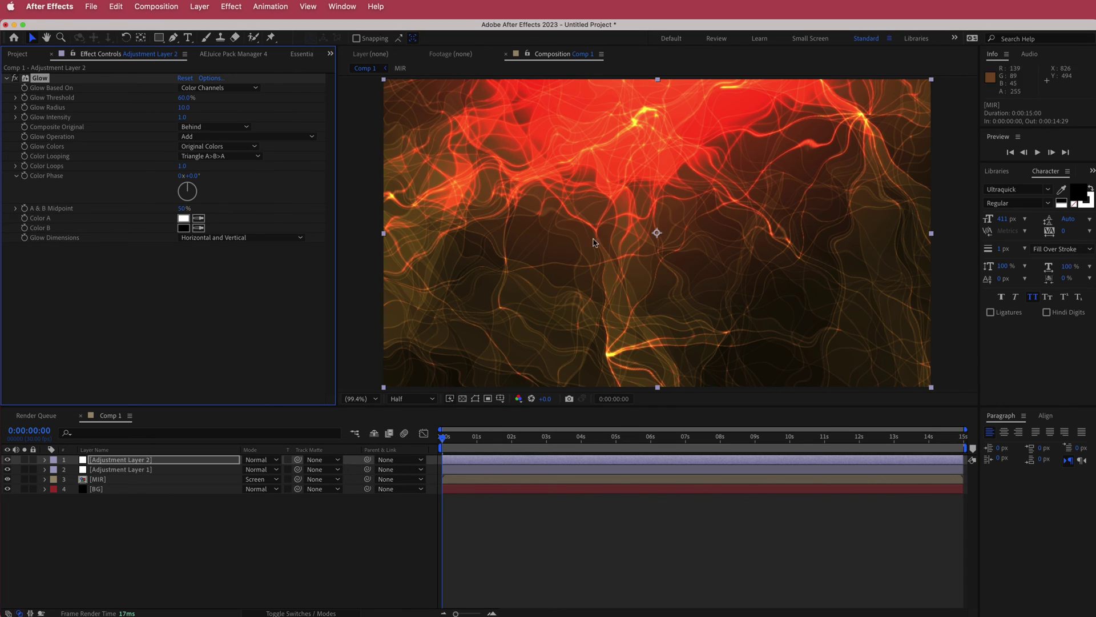
{"action": "scroll", "coordinate": [640, 208], "scroll_direction": "down", "scroll_amount": 2}
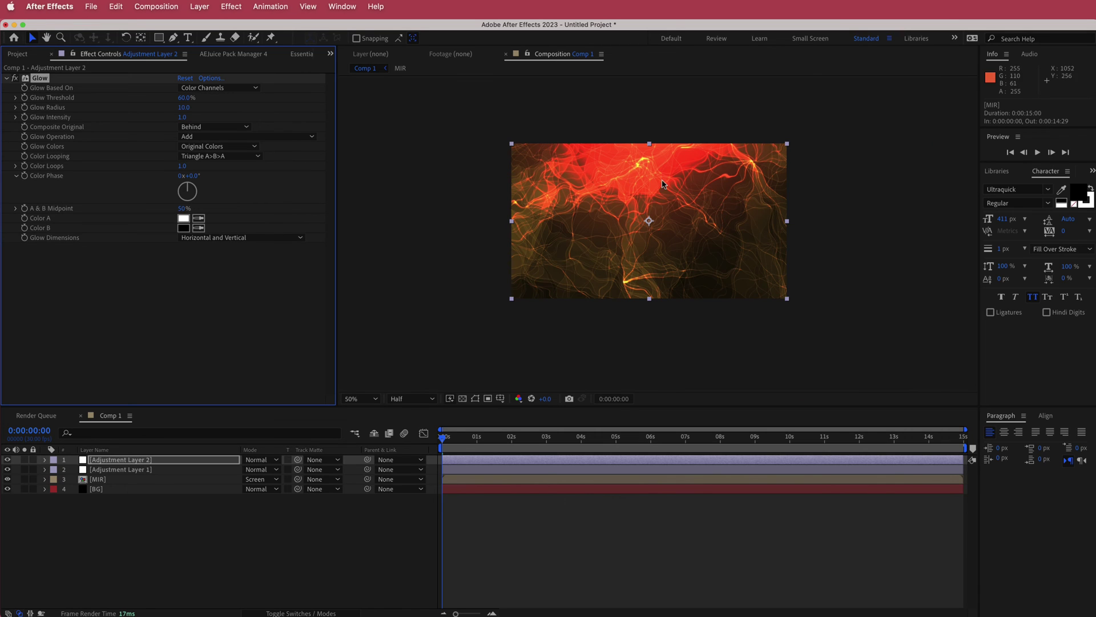
Set Glow Threshold to 80%, Radius to 60 and Intensity to 0.6.
{"action": "left_click", "coordinate": [186, 100]}
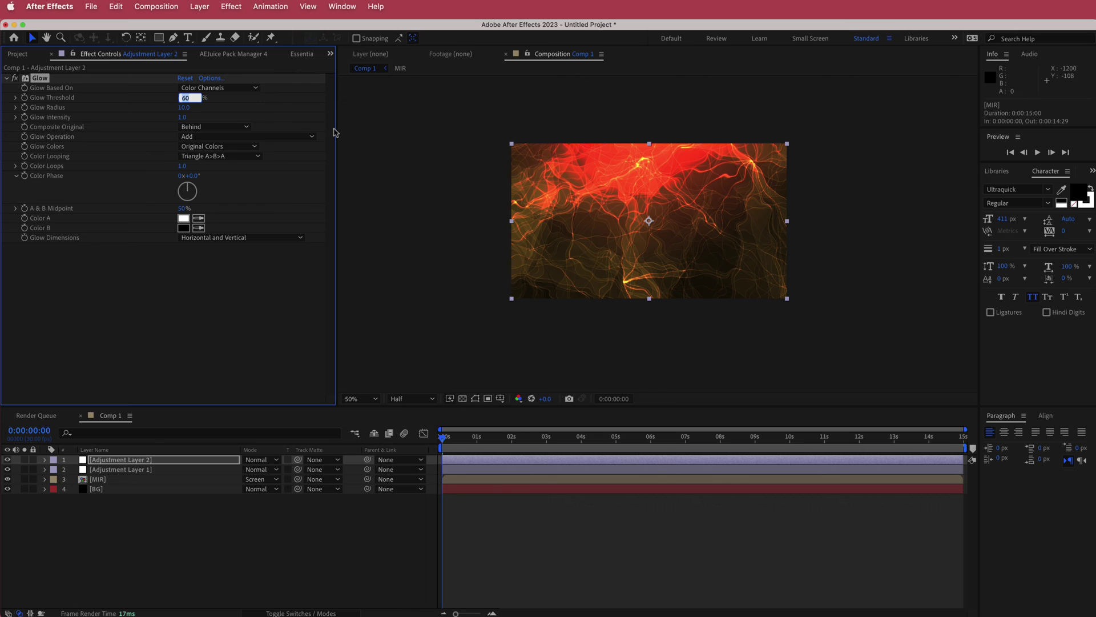
{"action": "type", "text": "80"}
{"action": "key", "text": "Return"}
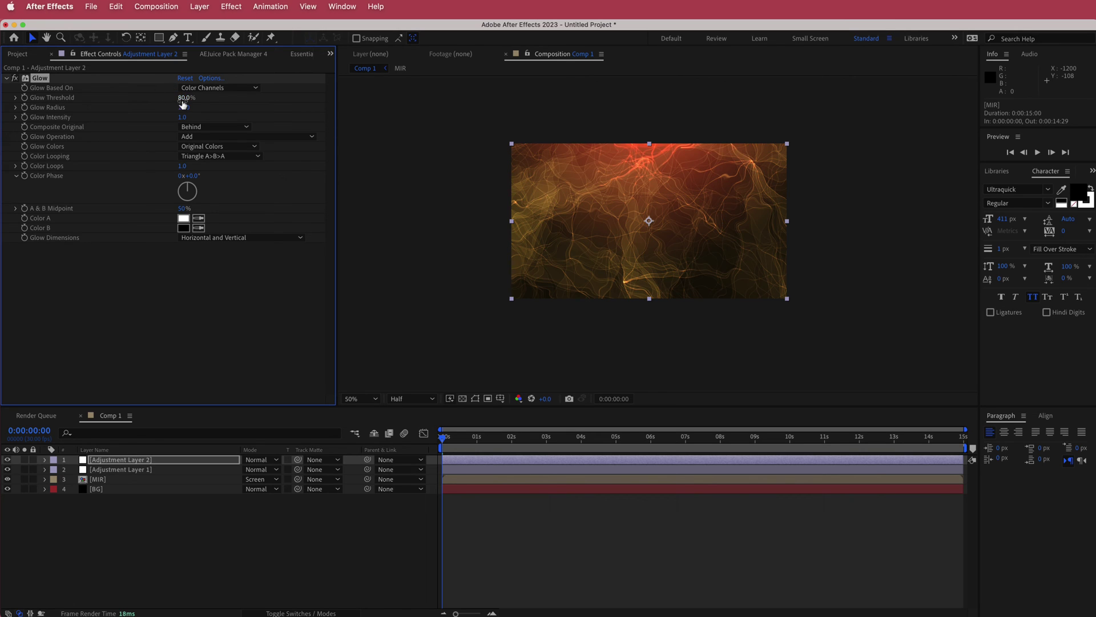
{"action": "left_click_drag", "start_coordinate": [182, 97], "coordinate": [179, 99]}
{"action": "left_click_drag", "start_coordinate": [184, 111], "coordinate": [194, 108]}
{"action": "left_click_drag", "start_coordinate": [281, 107], "coordinate": [221, 110]}
{"action": "left_click", "coordinate": [183, 108]}
{"action": "type", "text": "60"}
{"action": "left_click", "coordinate": [184, 117]}
{"action": "type", "text": "0.6"}
{"action": "key", "text": "Return"}
Scrub the timeline between roughly four and ten seconds to preview the glow.
{"action": "left_click", "coordinate": [445, 442]}
{"action": "left_click_drag", "start_coordinate": [445, 442], "coordinate": [667, 394]}
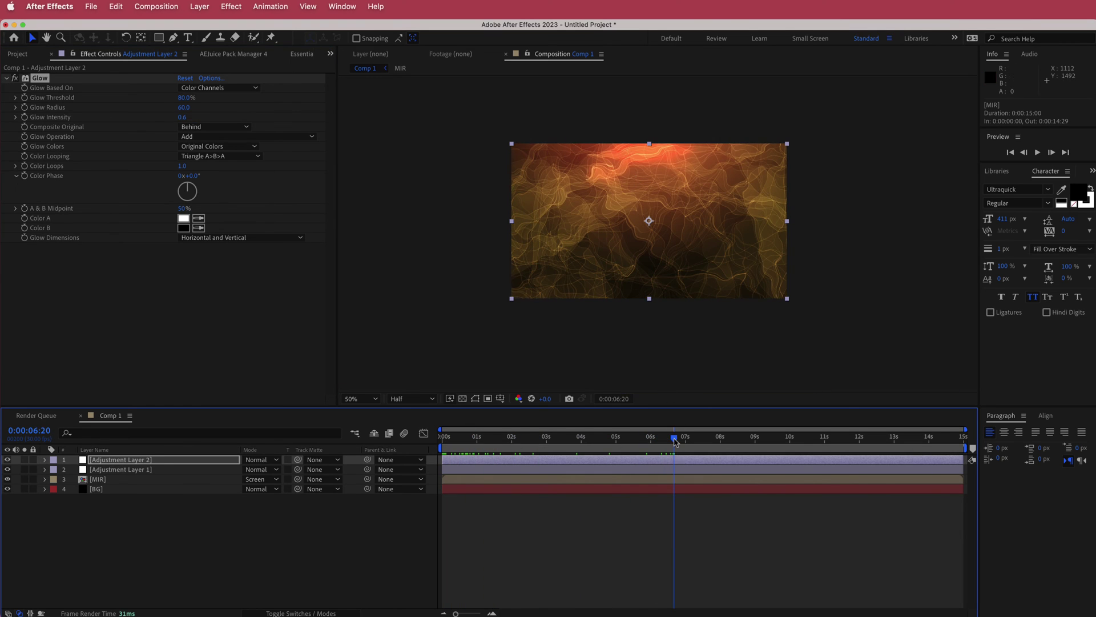
{"action": "left_click", "coordinate": [789, 437]}
{"action": "left_click_drag", "start_coordinate": [790, 438], "coordinate": [598, 461]}
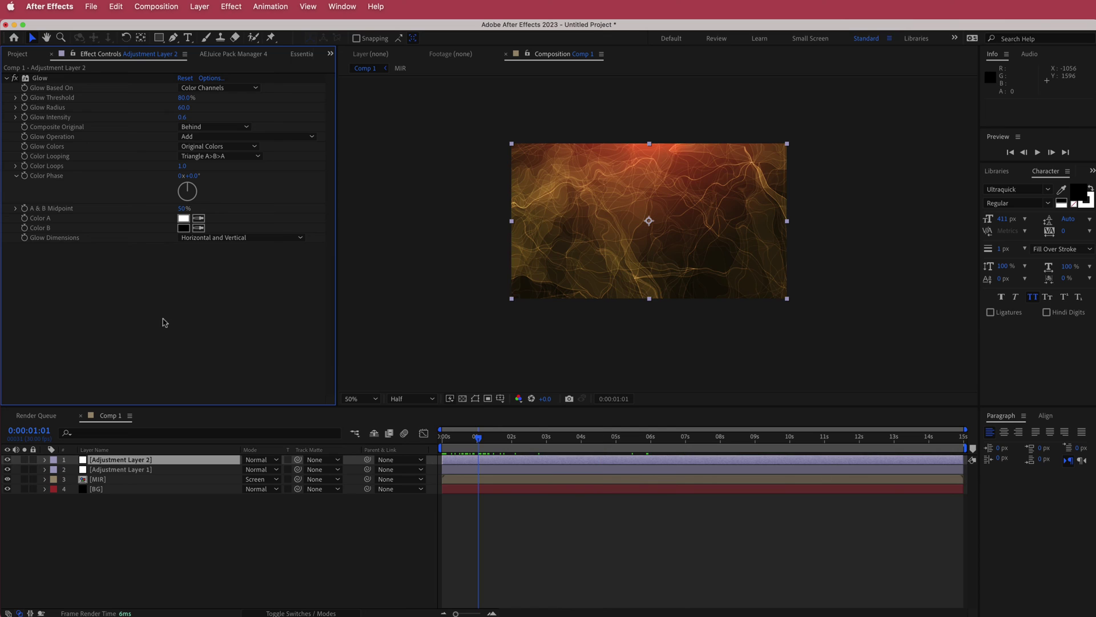
Duplicate the Glow effect as Glow 2 with a 40% threshold and a 200 radius.
{"action": "left_click", "coordinate": [39, 80]}
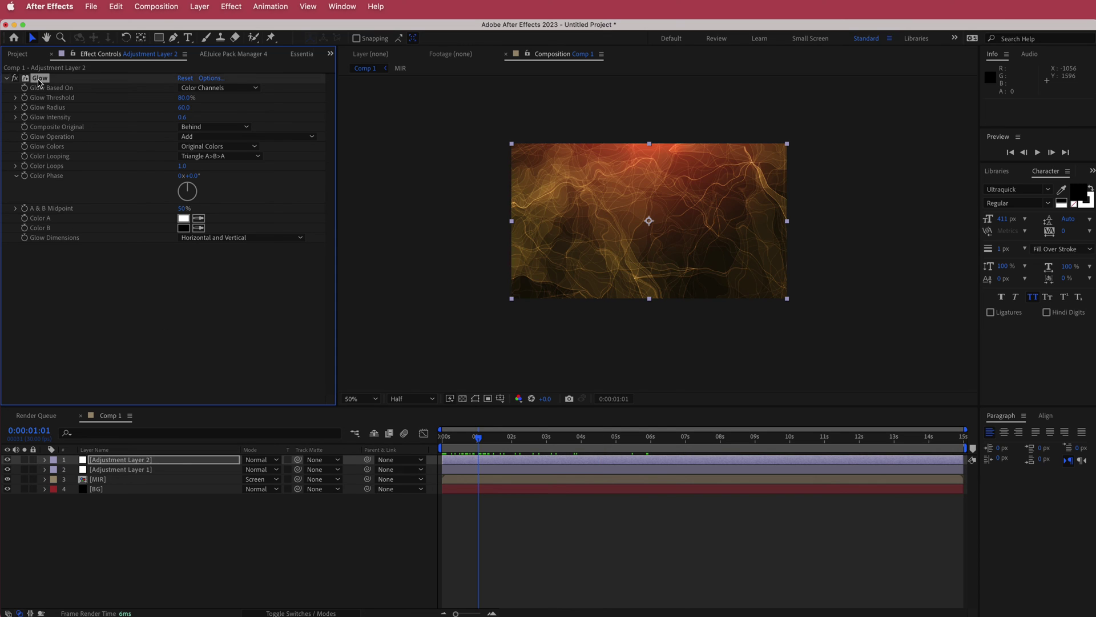
{"action": "key", "text": "super+d"}
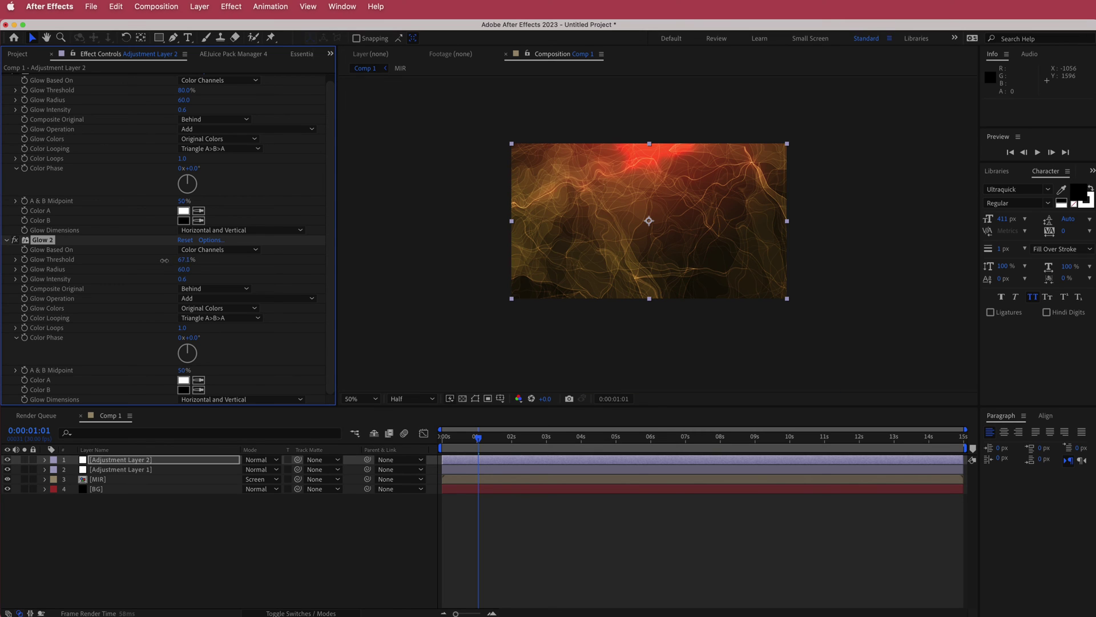
{"action": "left_click", "coordinate": [182, 261]}
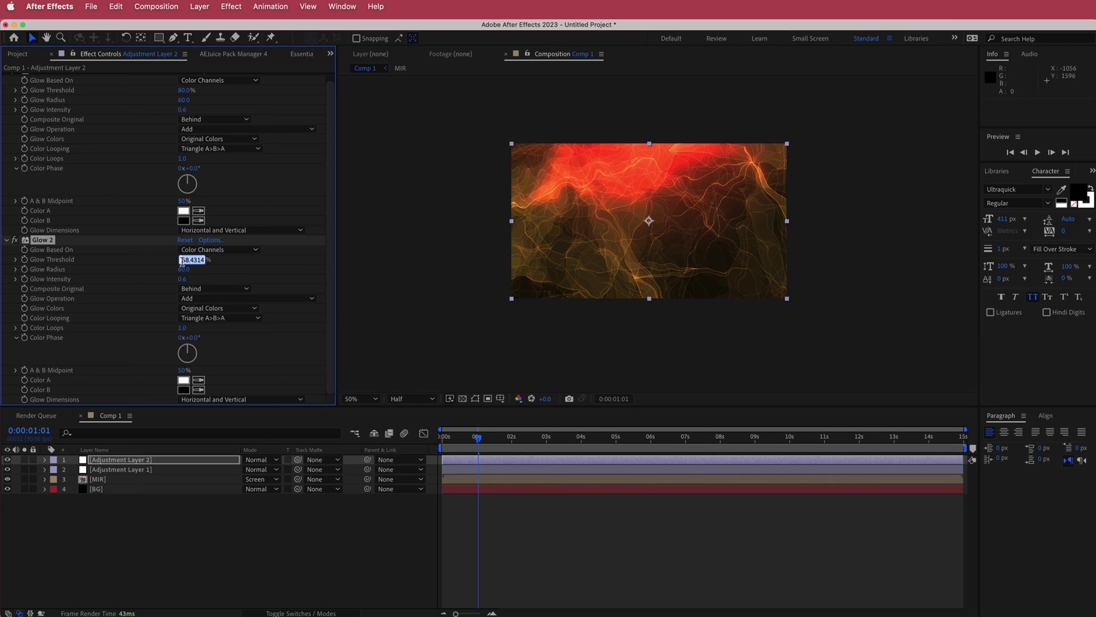
{"action": "type", "text": "40"}
{"action": "key", "text": "Return"}
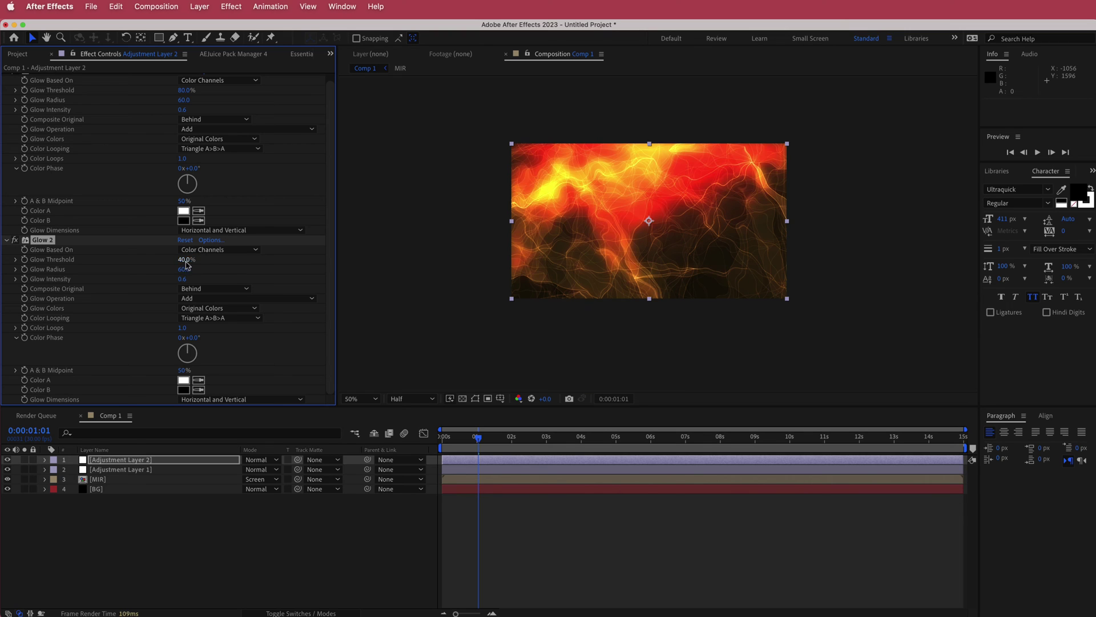
{"action": "left_click_drag", "start_coordinate": [182, 269], "coordinate": [231, 272]}
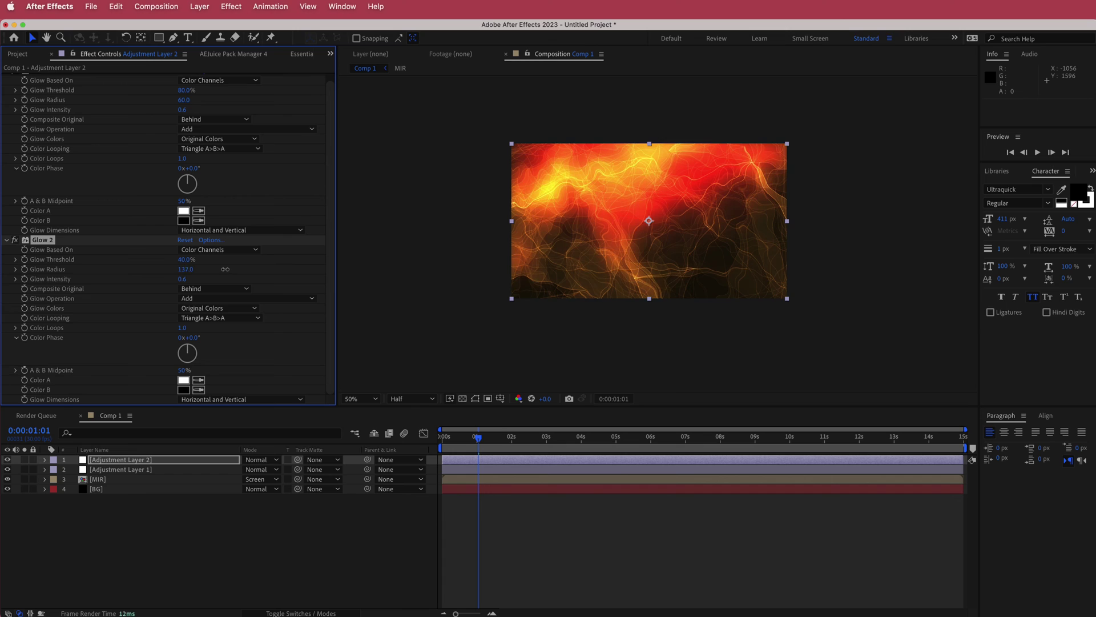
{"action": "left_click", "coordinate": [185, 271]}
{"action": "key", "text": "Return"}
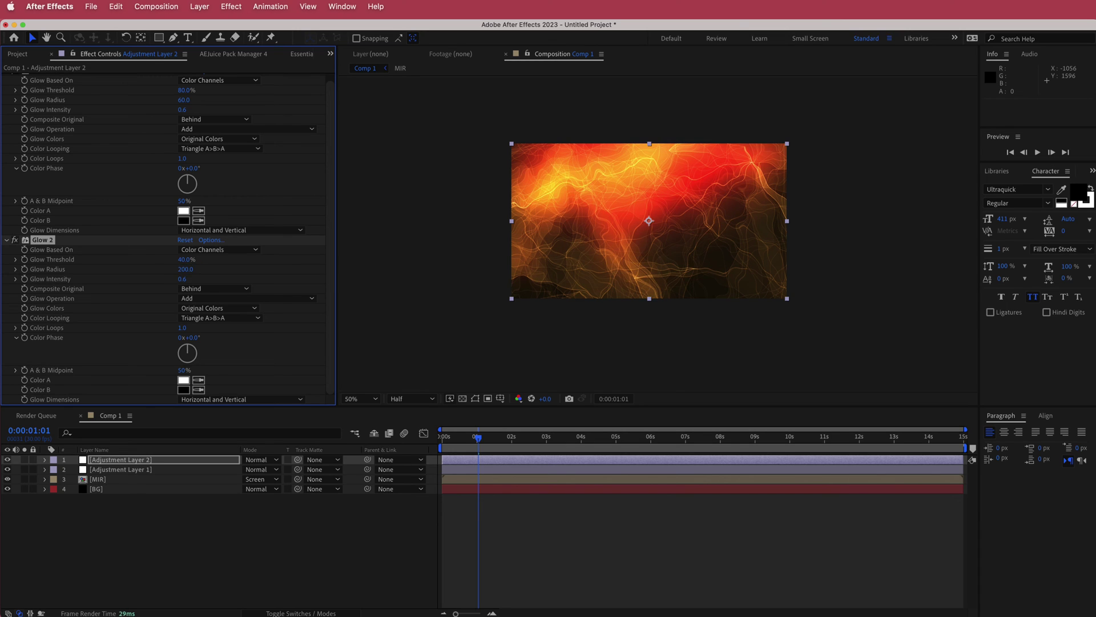
Lower Glow 2's intensity, trying 0.1 and settling on 0.2.
{"action": "left_click", "coordinate": [184, 279]}
{"action": "type", "text": "0.1"}
{"action": "key", "text": "Return"}
{"action": "left_click", "coordinate": [184, 279]}
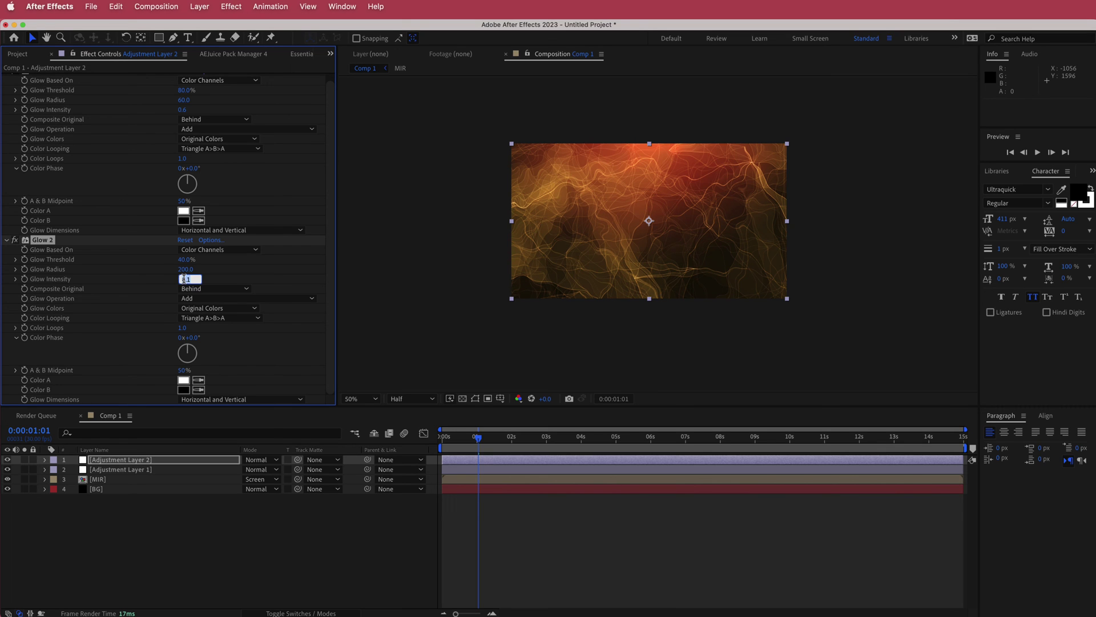
{"action": "type", "text": "0.2"}
{"action": "key", "text": "Return"}
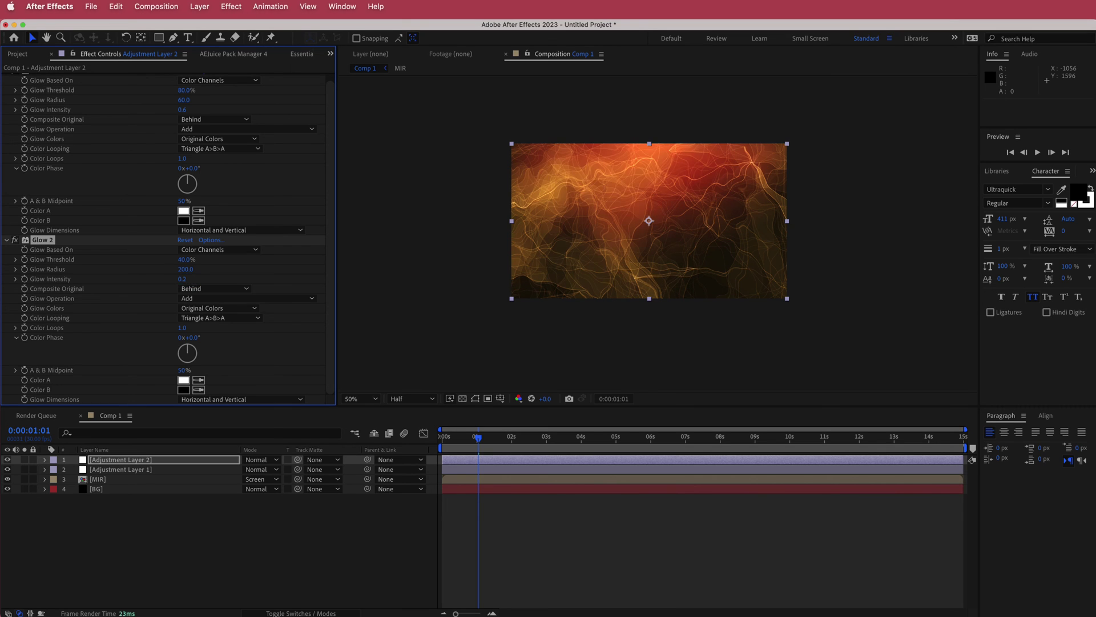
Scrub the timeline and play a short preview to check the doubled glow.
{"action": "left_click", "coordinate": [488, 440]}
{"action": "left_click_drag", "start_coordinate": [489, 443], "coordinate": [626, 441]}
{"action": "key", "text": "space"}
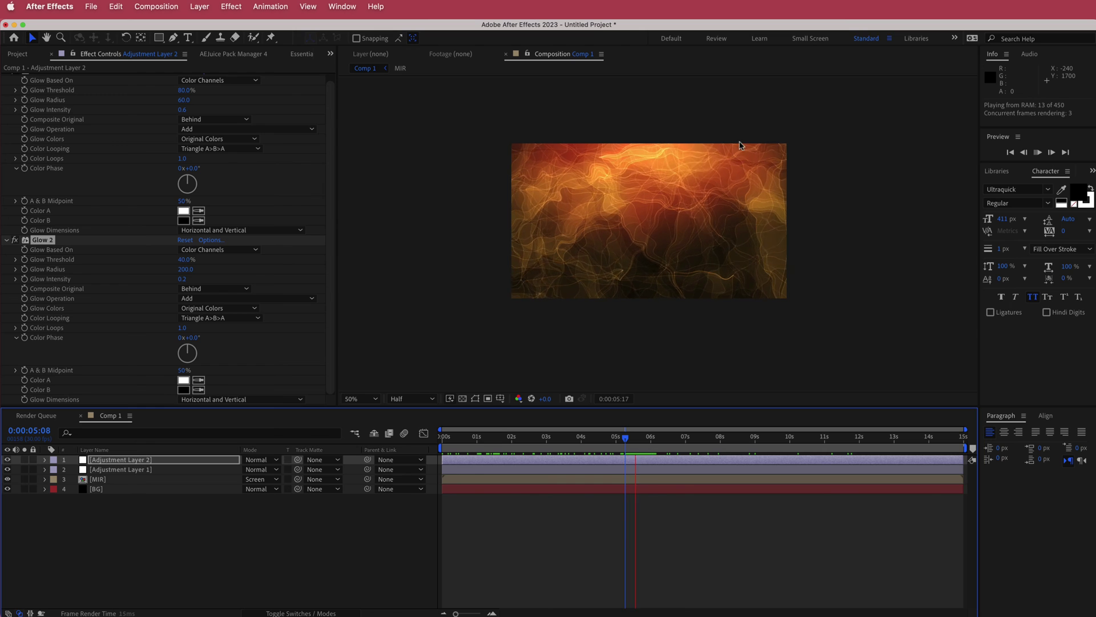
{"action": "key", "text": "space"}
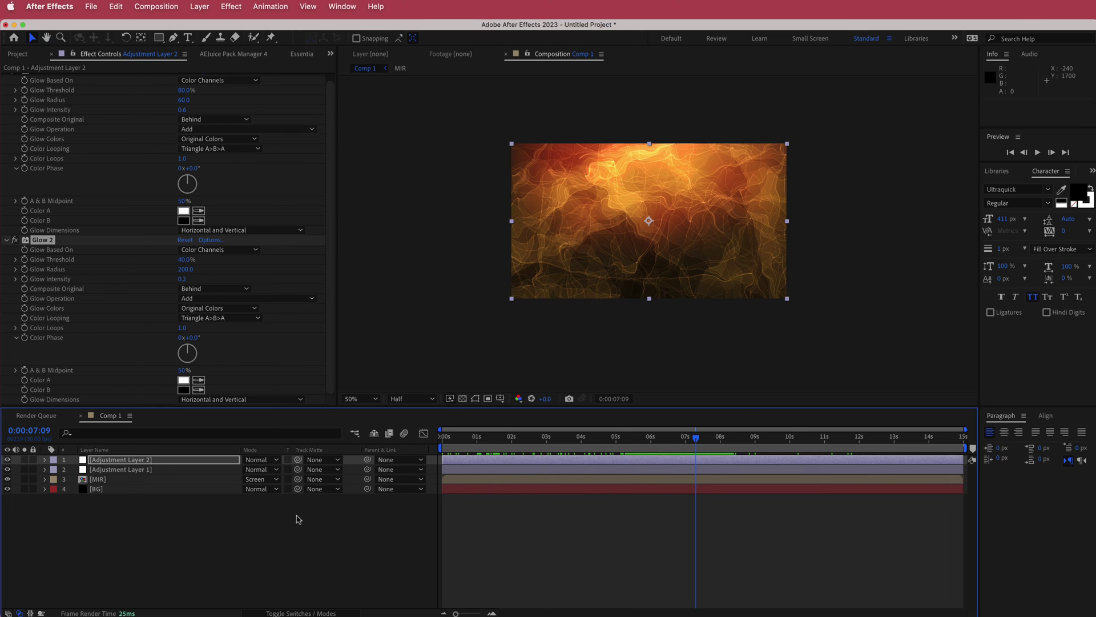
Add a third adjustment layer on top and end the work area at the current time.
{"action": "right_click", "coordinate": [353, 465]}
{"action": "mouse_move", "coordinate": [374, 470]}
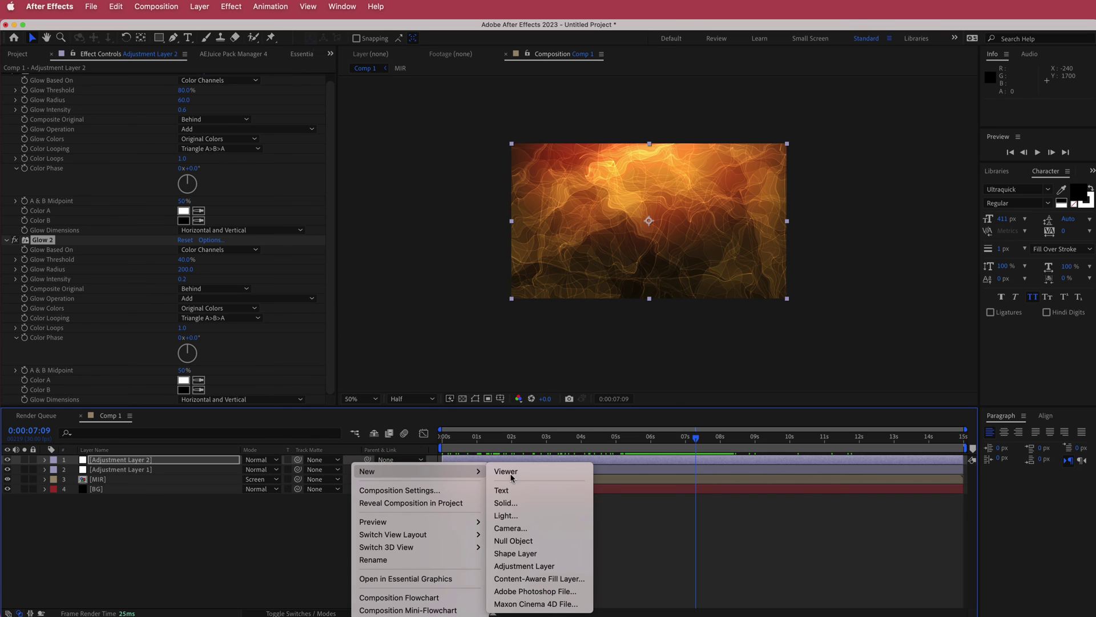
{"action": "left_click", "coordinate": [548, 567]}
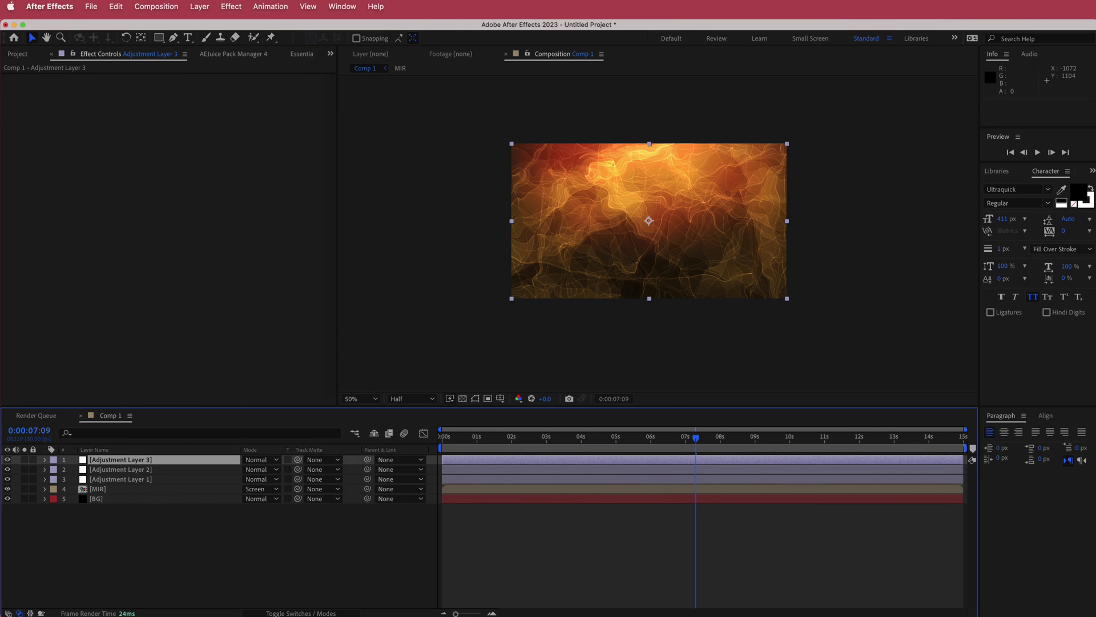
{"action": "key", "text": "n"}
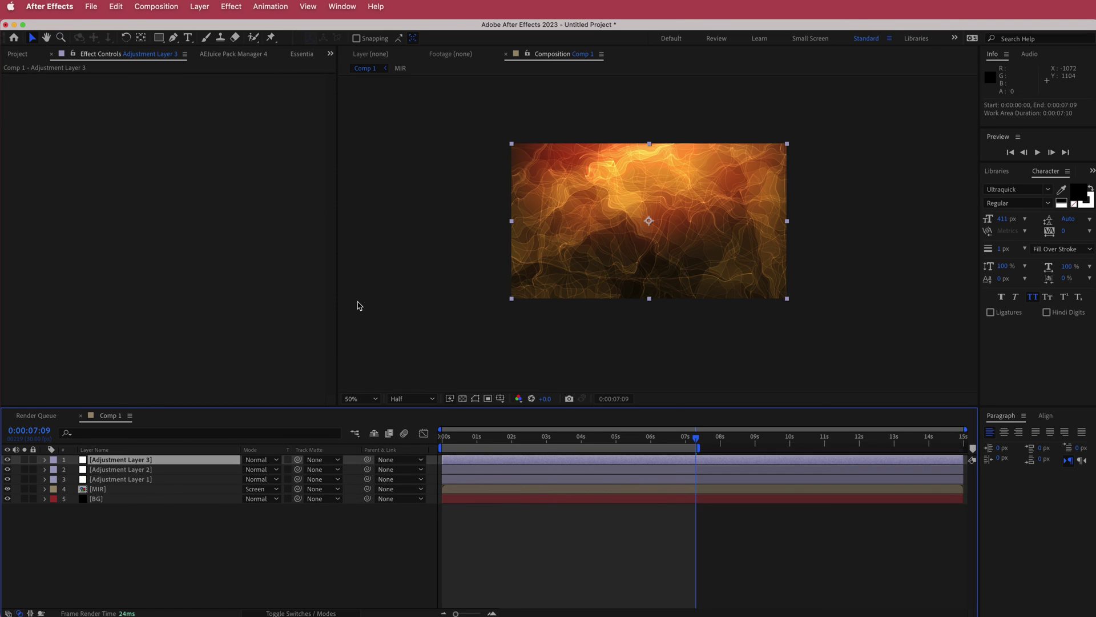
Apply Noise to the new adjustment layer with a 10% amount, then scrub to preview.
{"action": "key", "text": "ctrl+space"}
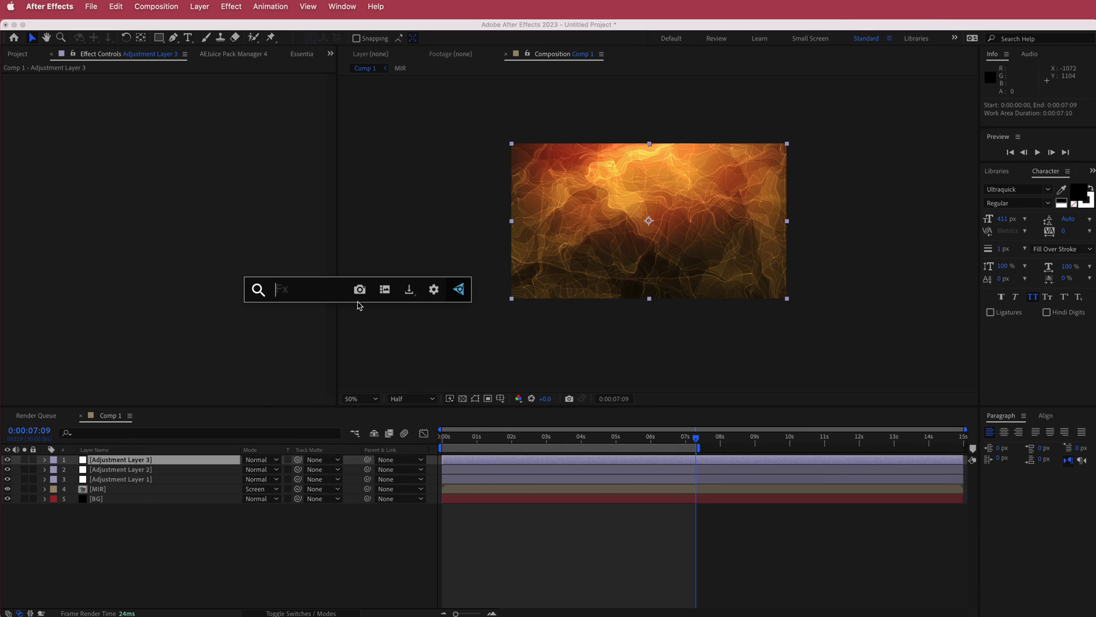
{"action": "type", "text": "nois"}
{"action": "key", "text": "Down"}
{"action": "key", "text": "Down"}
{"action": "key", "text": "Down"}
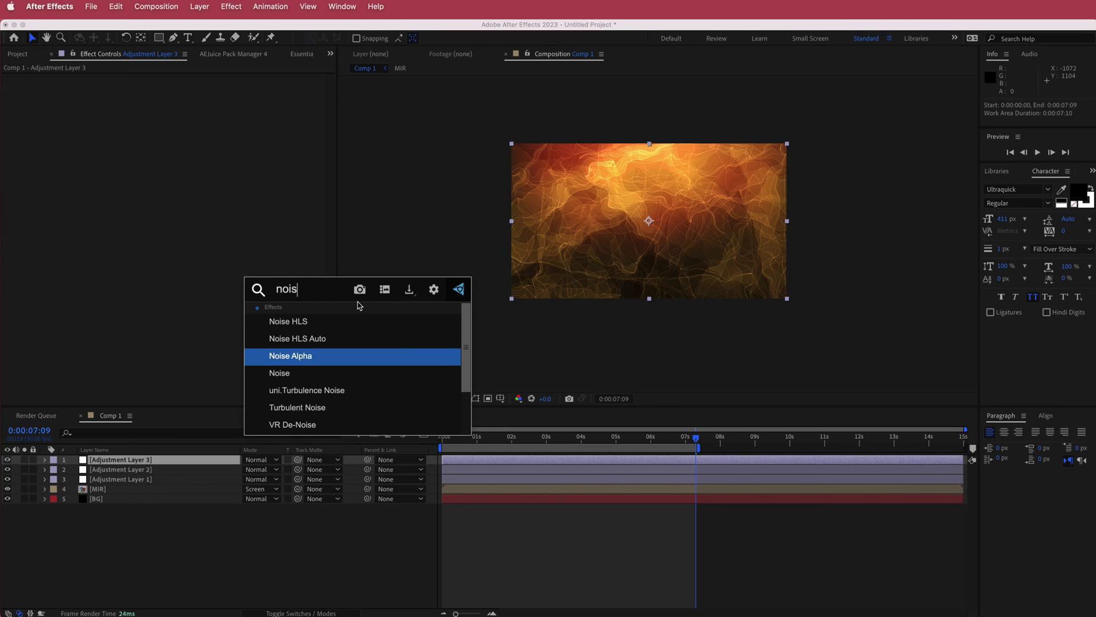
{"action": "key", "text": "Return"}
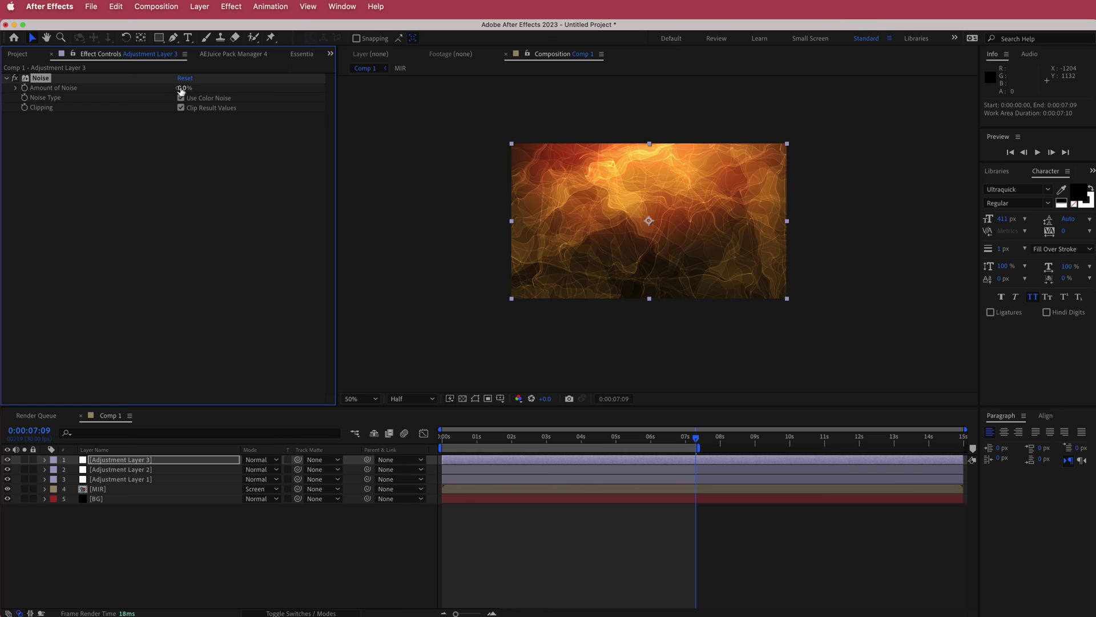
{"action": "left_click", "coordinate": [181, 88]}
{"action": "type", "text": "10"}
{"action": "key", "text": "Return"}
{"action": "left_click_drag", "start_coordinate": [695, 441], "coordinate": [982, 432]}
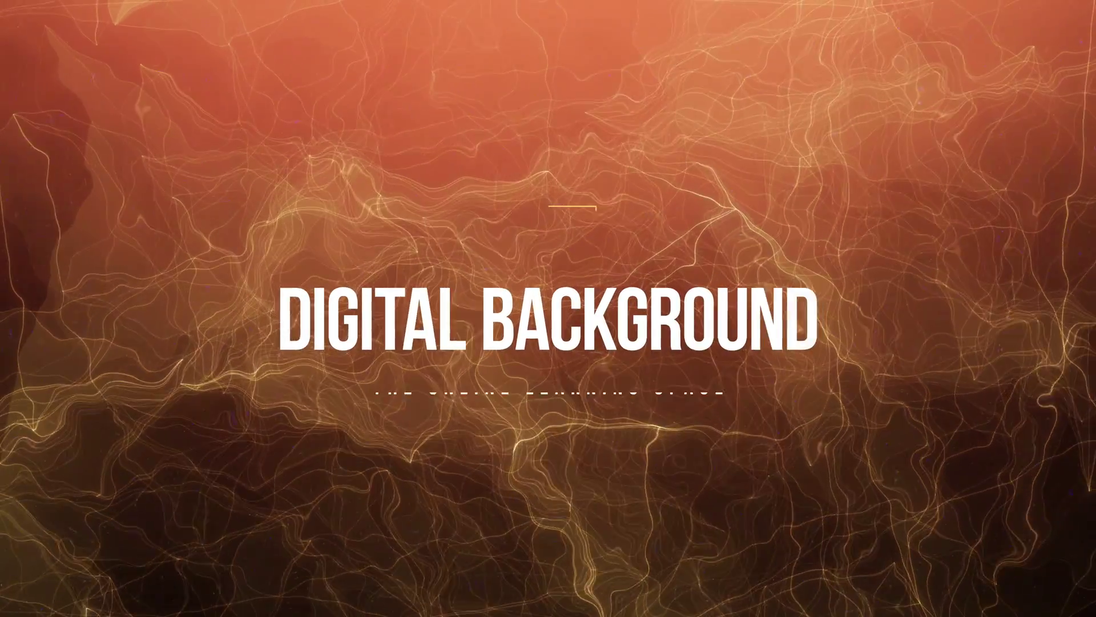